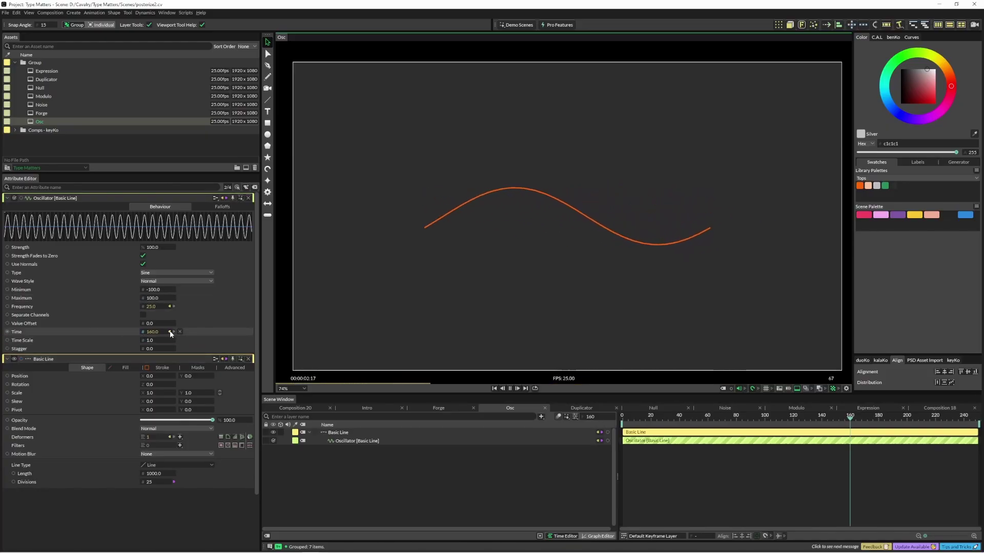
Step: Stop the wave at frame 68 and disconnect the oscillator's Time, keeping its value at 68
{"action": "key", "text": "space"}
{"action": "left_click", "coordinate": [338, 331]}
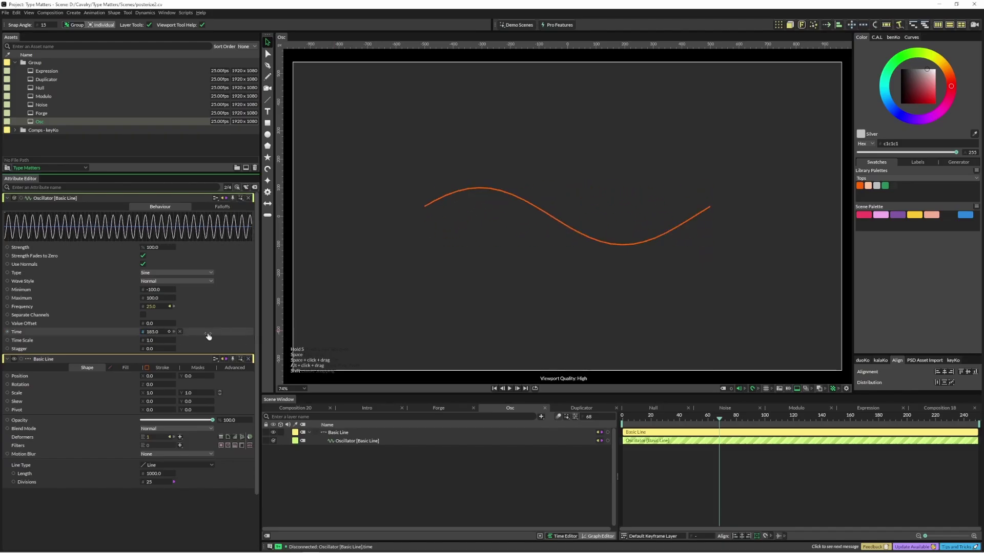
{"action": "key", "text": "ctrl+z"}
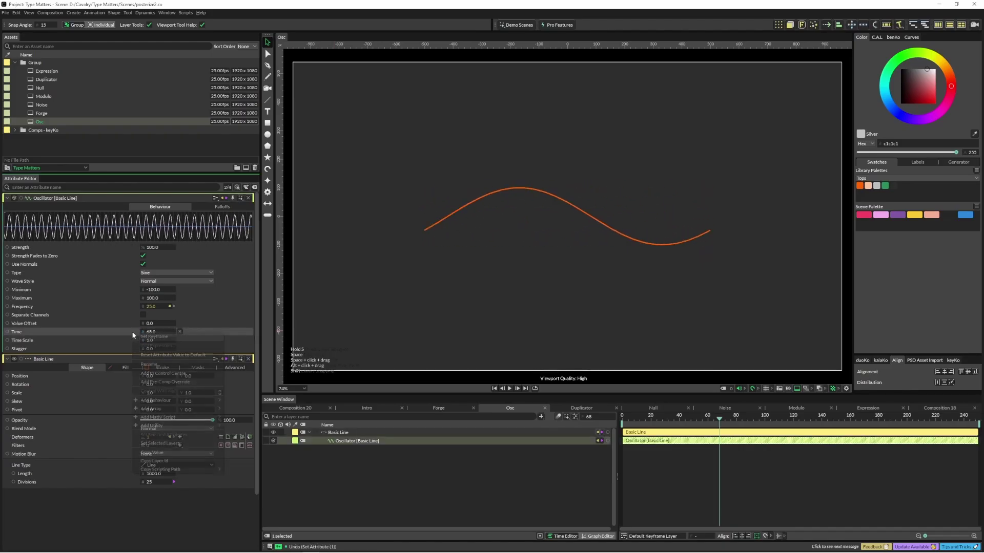
Step: Add a Round behaviour to the oscillator's Time and a Frame behaviour to Round's Value
{"action": "right_click", "coordinate": [134, 334]}
{"action": "mouse_move", "coordinate": [182, 400]}
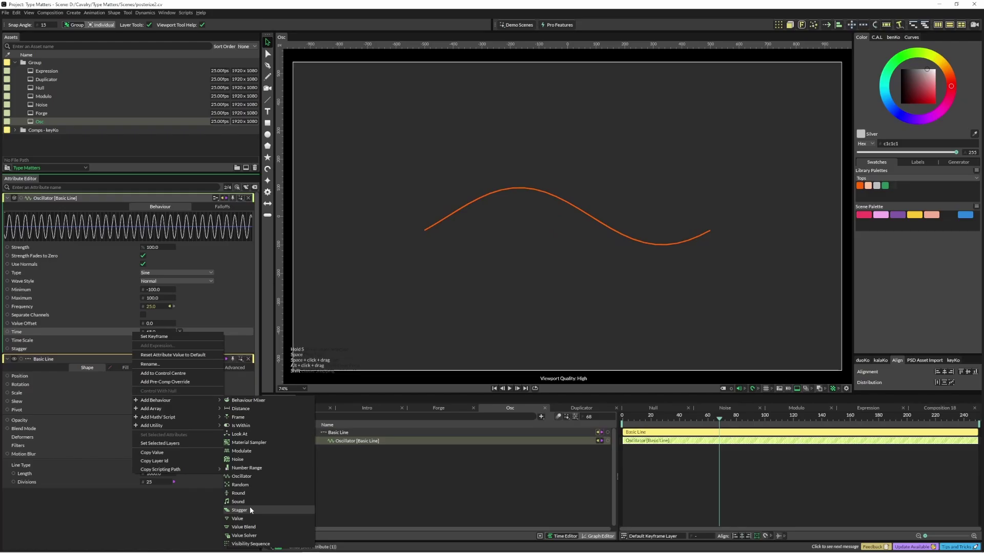
{"action": "left_click", "coordinate": [250, 493]}
{"action": "left_click", "coordinate": [346, 443]}
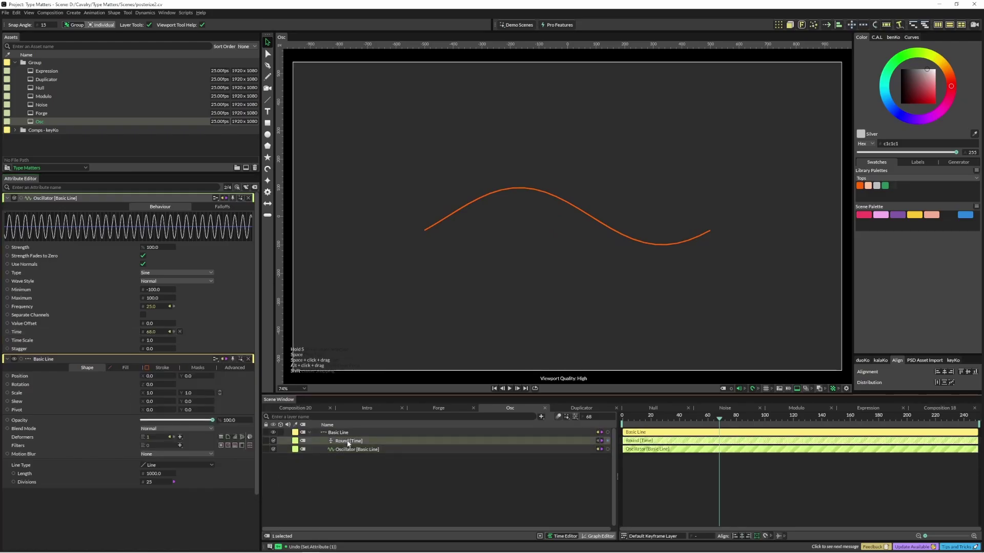
{"action": "right_click", "coordinate": [122, 222]}
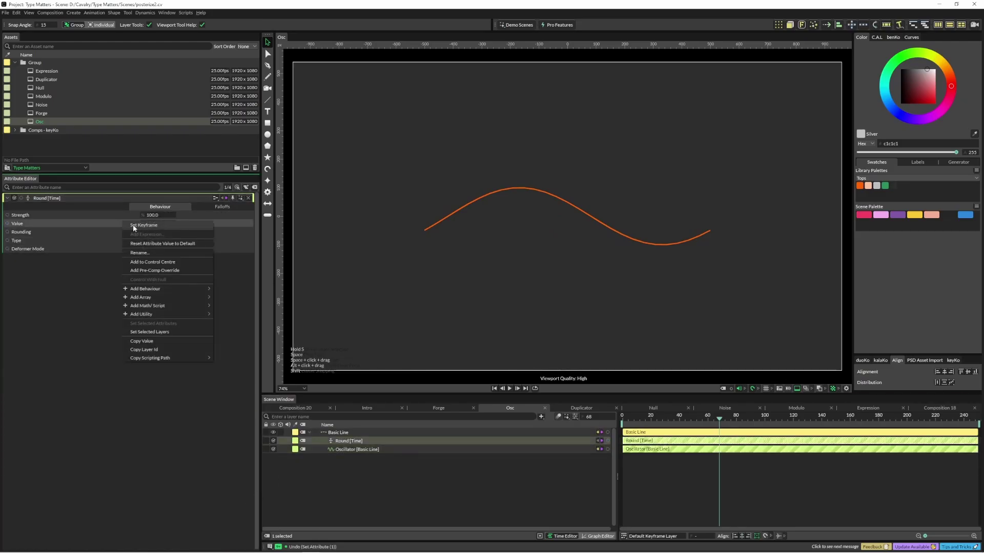
{"action": "mouse_move", "coordinate": [167, 289]}
{"action": "left_click", "coordinate": [227, 305]}
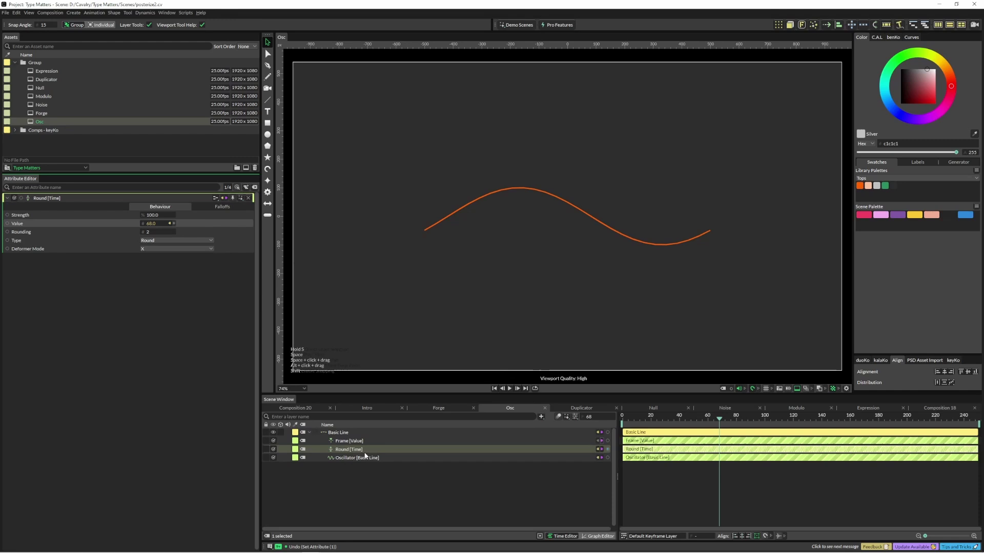
{"action": "key", "text": "space"}
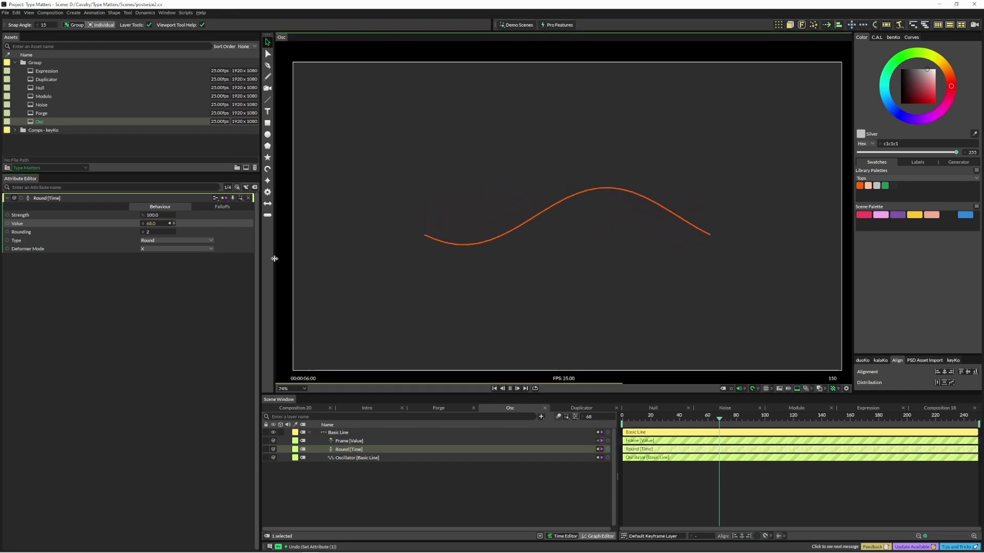
{"action": "key", "text": "space"}
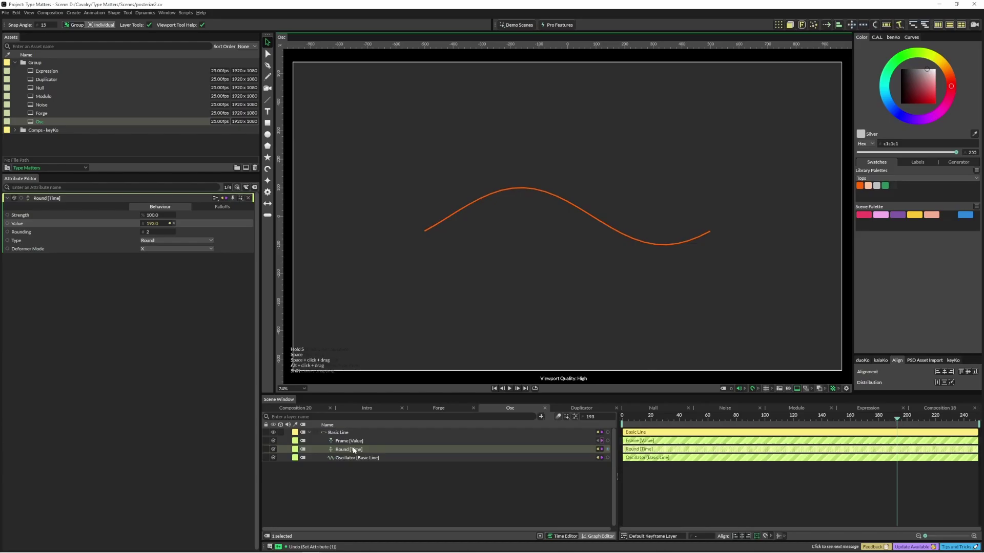
Step: Nest Frame under Round, set Rounding to 4, and play the stepped wave
{"action": "left_click_drag", "start_coordinate": [349, 441], "coordinate": [361, 451]}
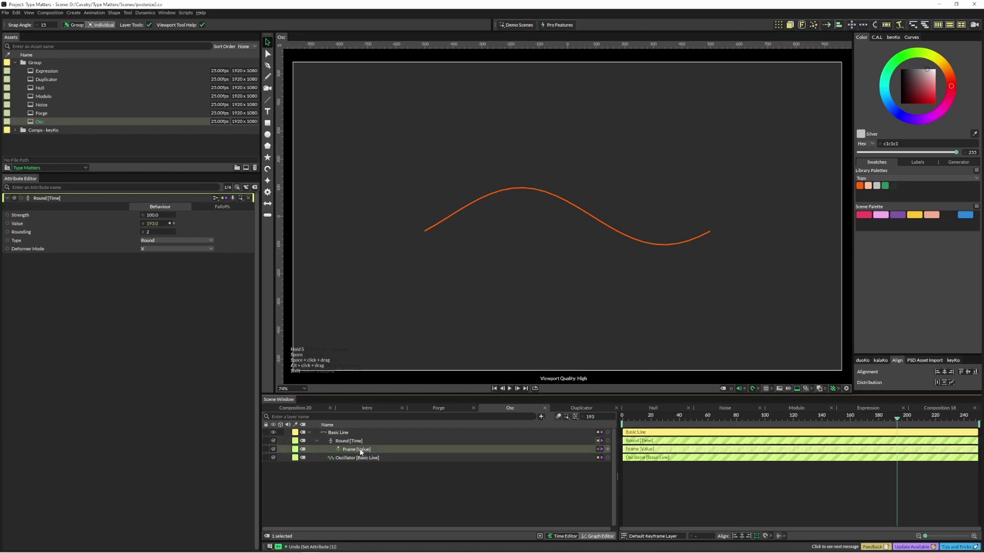
{"action": "left_click", "coordinate": [357, 451]}
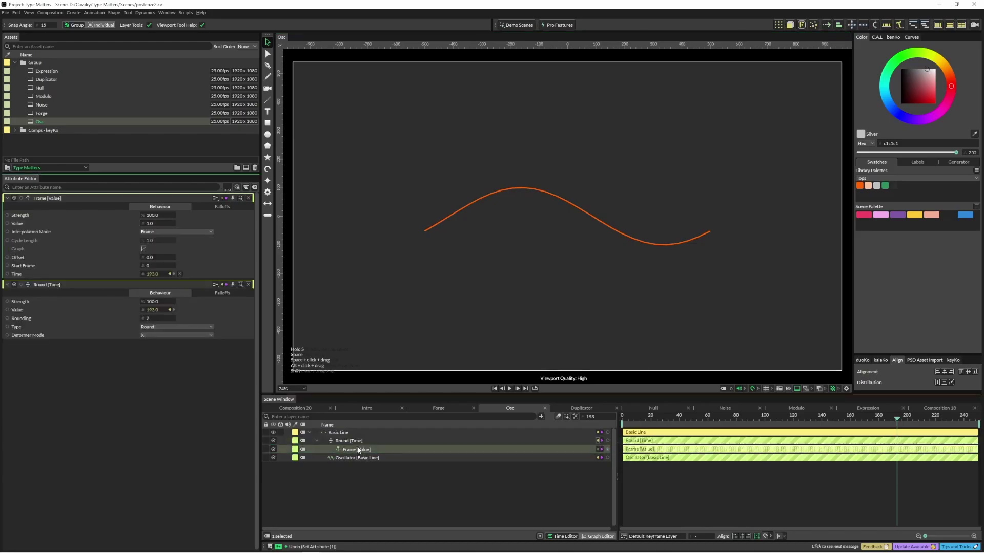
{"action": "left_click", "coordinate": [173, 318]}
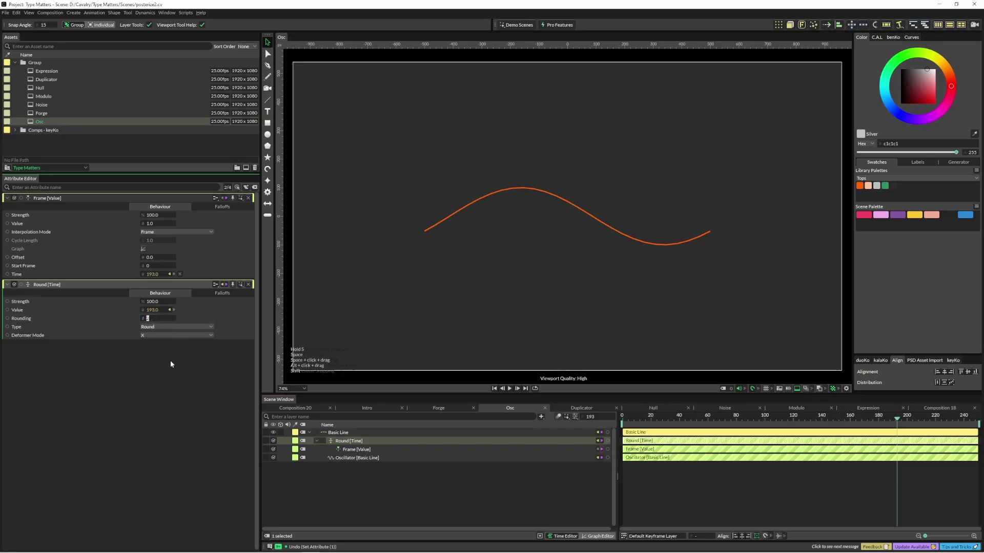
{"action": "type", "text": "1"}
{"action": "key", "text": "Return"}
{"action": "type", "text": "4"}
{"action": "key", "text": "Return"}
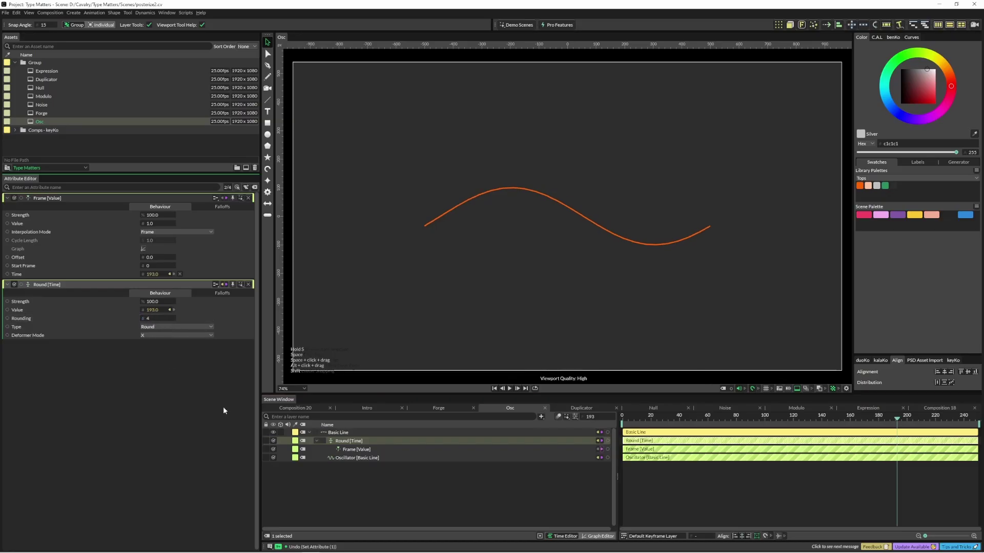
{"action": "key", "text": "space"}
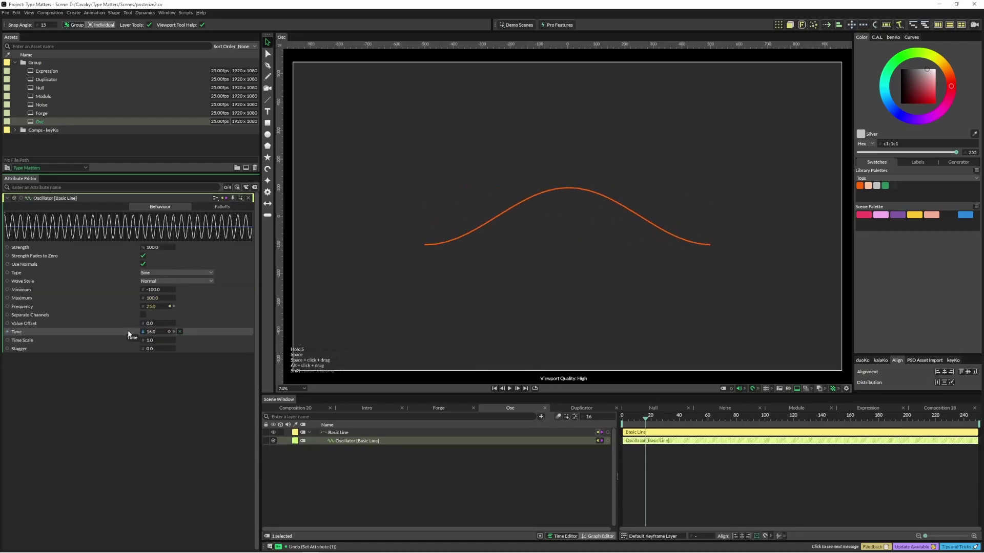
{"action": "key", "text": "ctrl+p"}
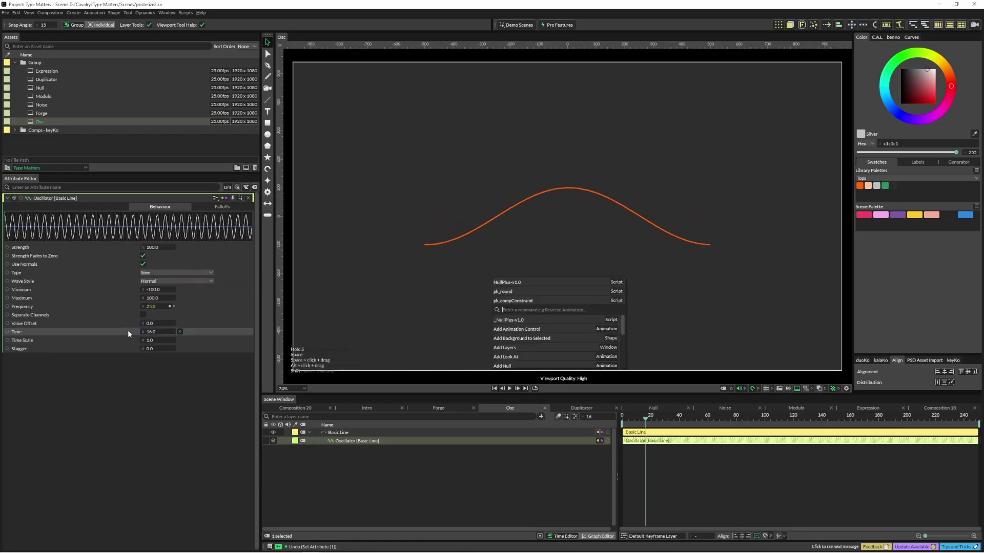
{"action": "type", "text": "pkrou"}
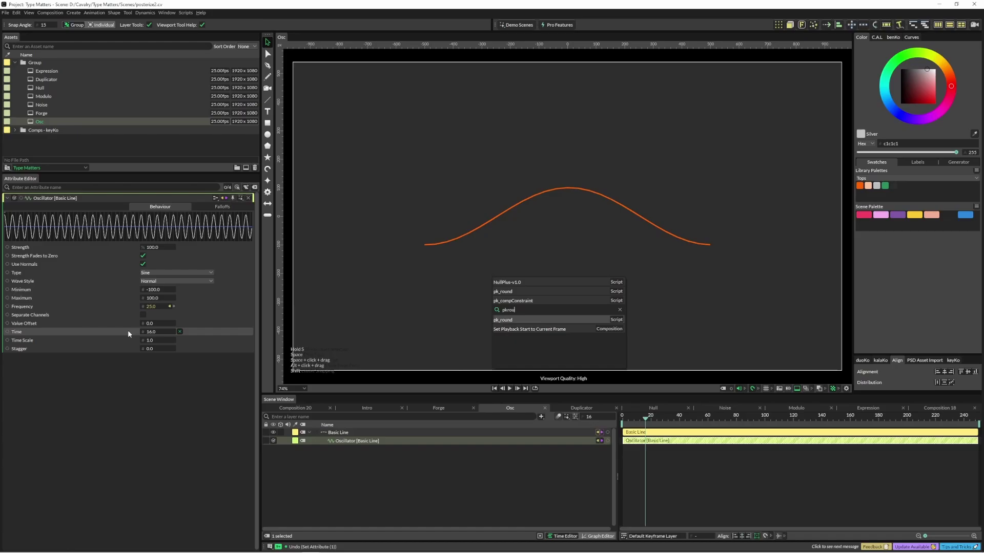
{"action": "key", "text": "Return"}
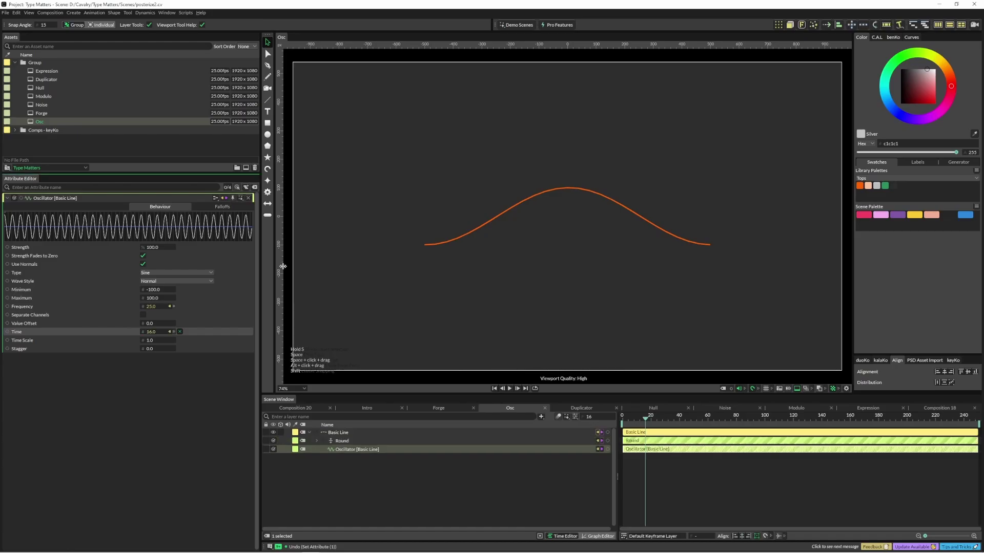
{"action": "key", "text": "ctrl+z"}
{"action": "key", "text": "space"}
{"action": "key", "text": "space"}
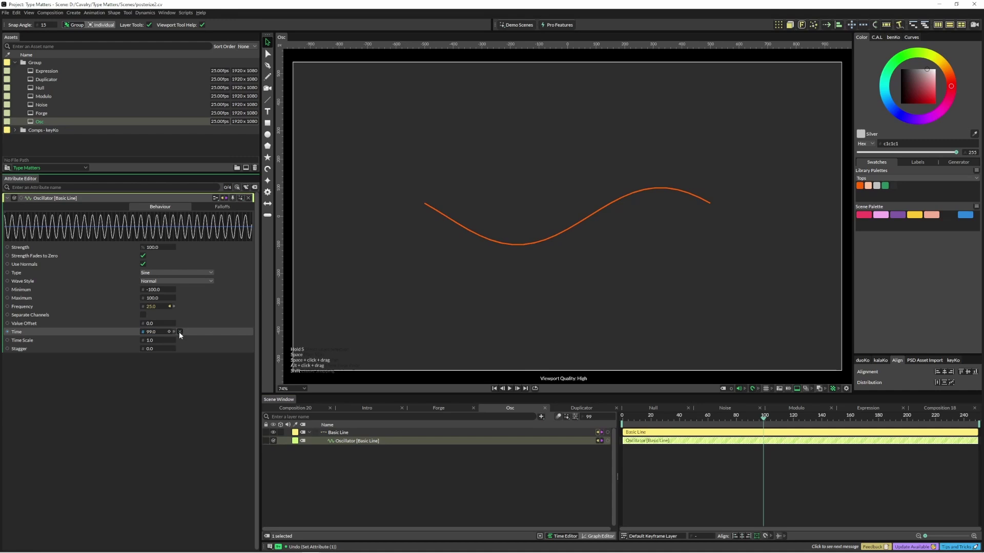
Step: Add the expression round(value/2)*2 to the oscillator's Time, then play and stop to check it
{"action": "right_click", "coordinate": [133, 331]}
{"action": "left_click", "coordinate": [164, 353]}
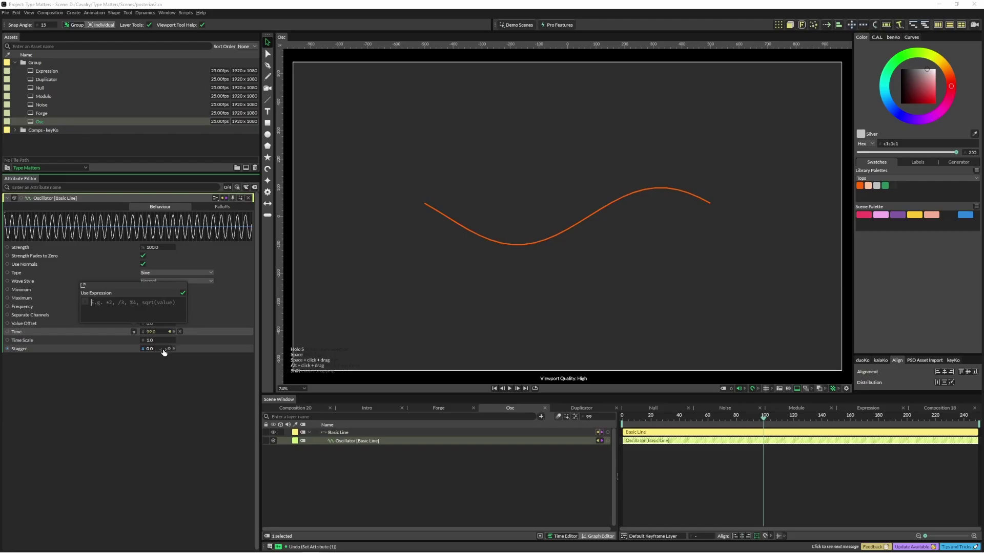
{"action": "type", "text": "round(value/2)*2"}
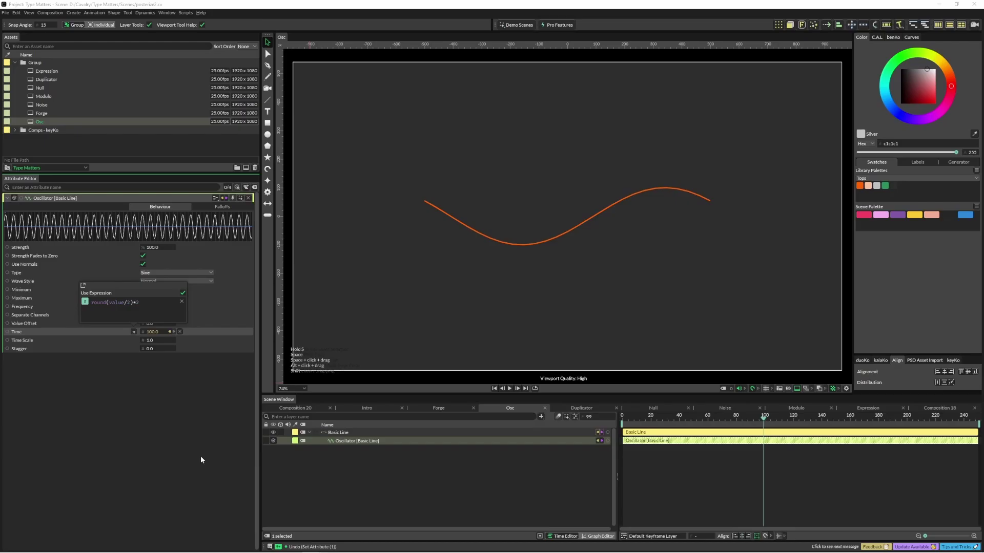
{"action": "left_click", "coordinate": [132, 452]}
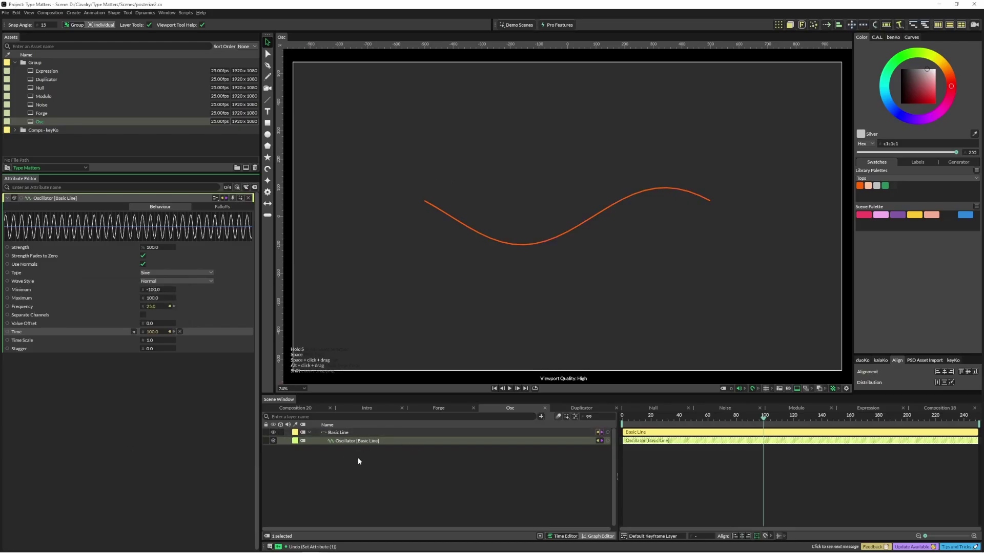
{"action": "key", "text": "space"}
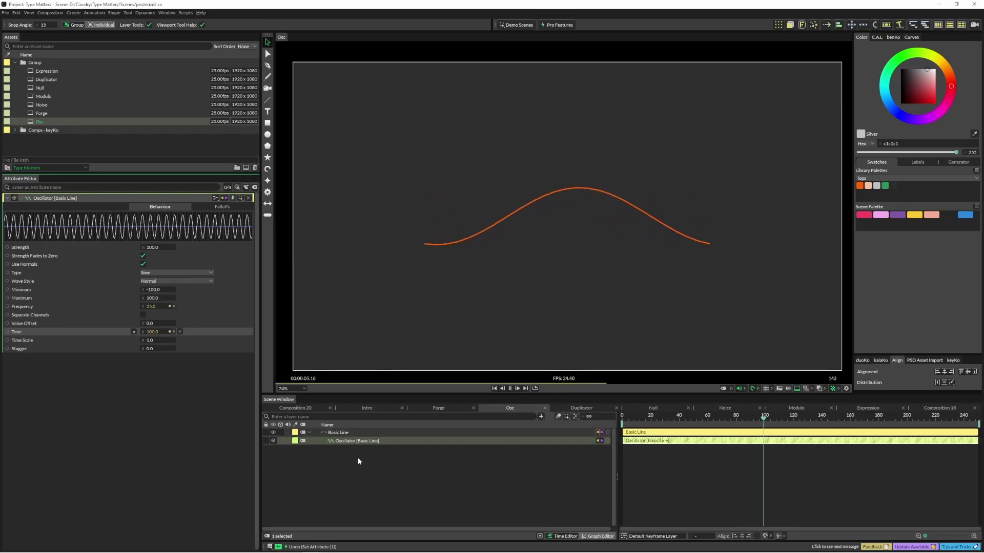
{"action": "key", "text": "space"}
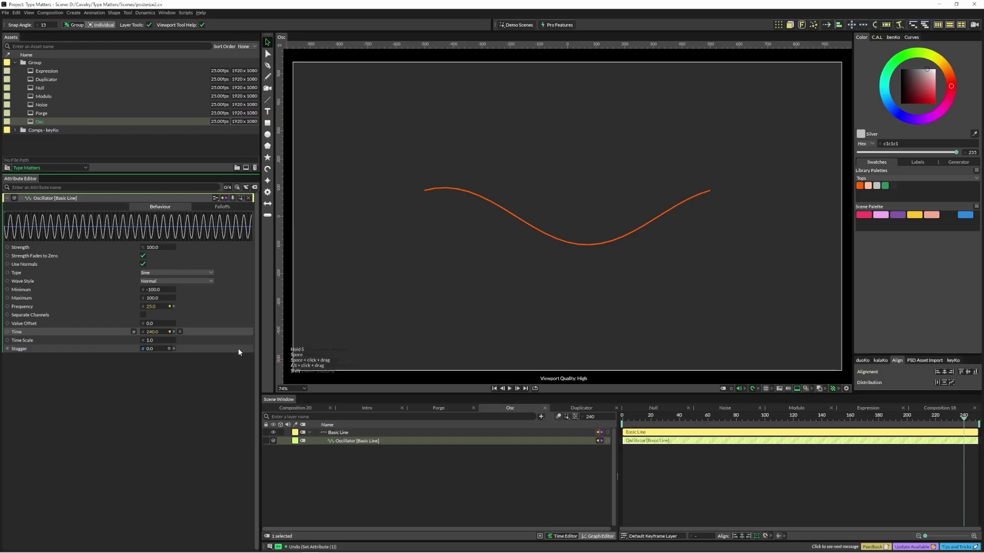
Step: Open the Forge composition and play its circle simulation
{"action": "double_click", "coordinate": [48, 113]}
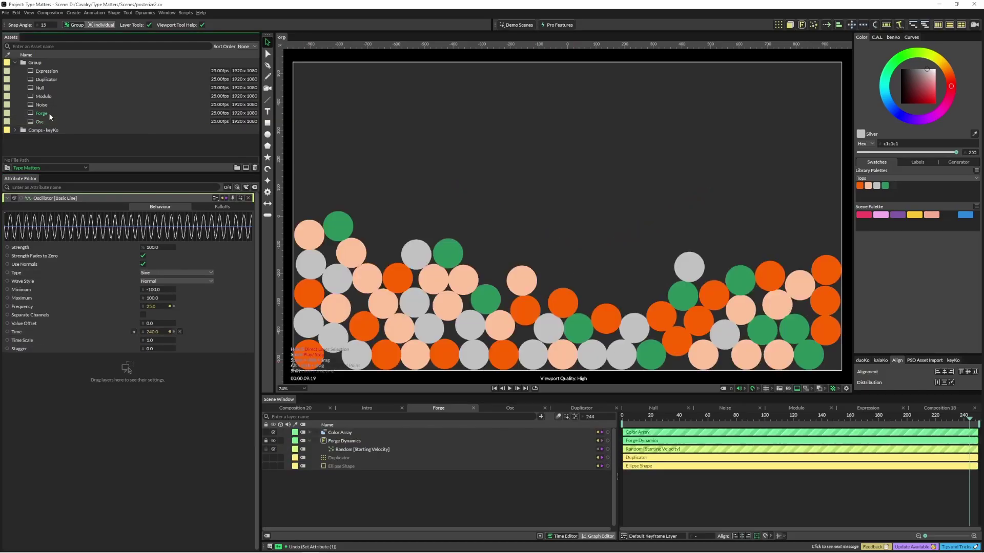
{"action": "left_click", "coordinate": [642, 415]}
{"action": "key", "text": "space"}
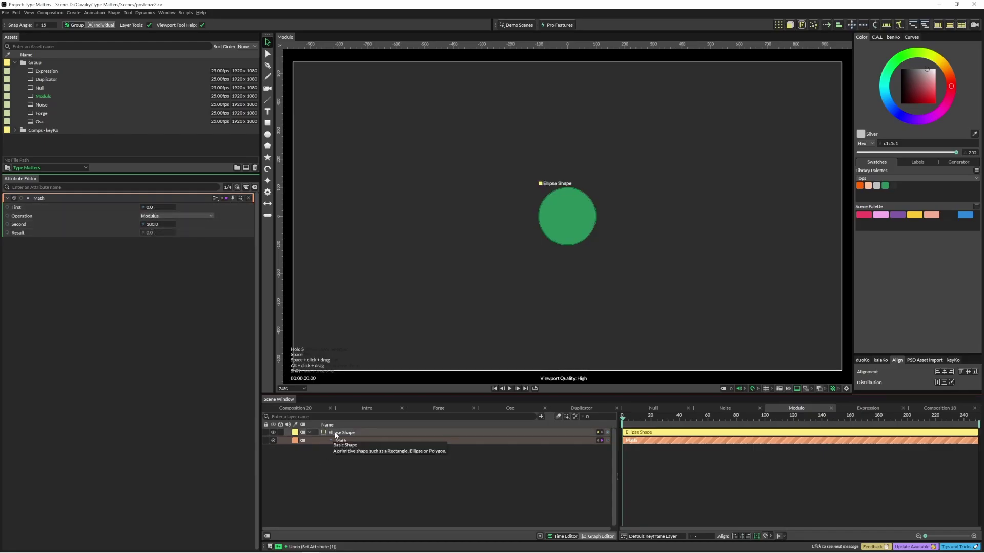
Step: Scrub Math First on the Ellipse Shape, then delete the Math behaviour and reset Position X to 0
{"action": "left_click", "coordinate": [338, 433]}
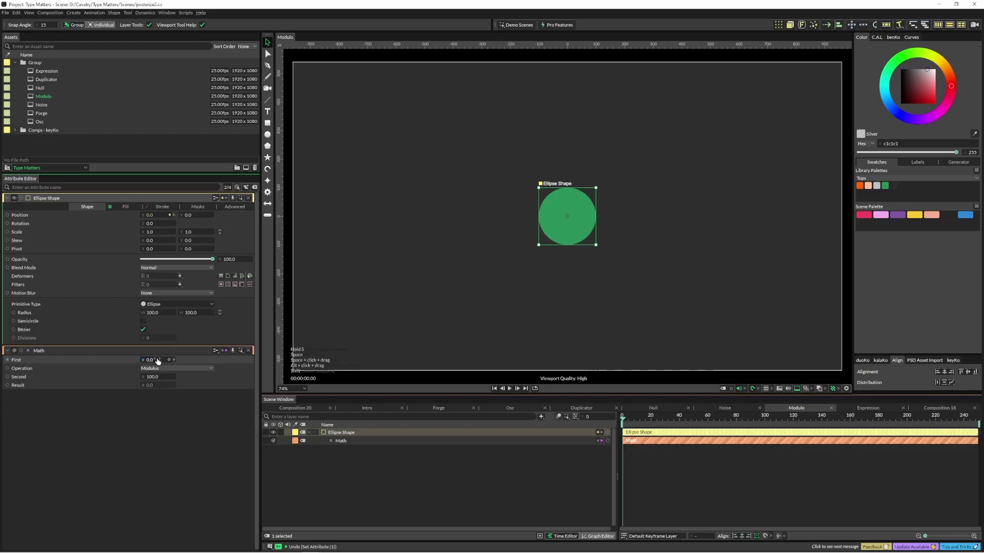
{"action": "left_click_drag", "start_coordinate": [150, 361], "coordinate": [501, 375]}
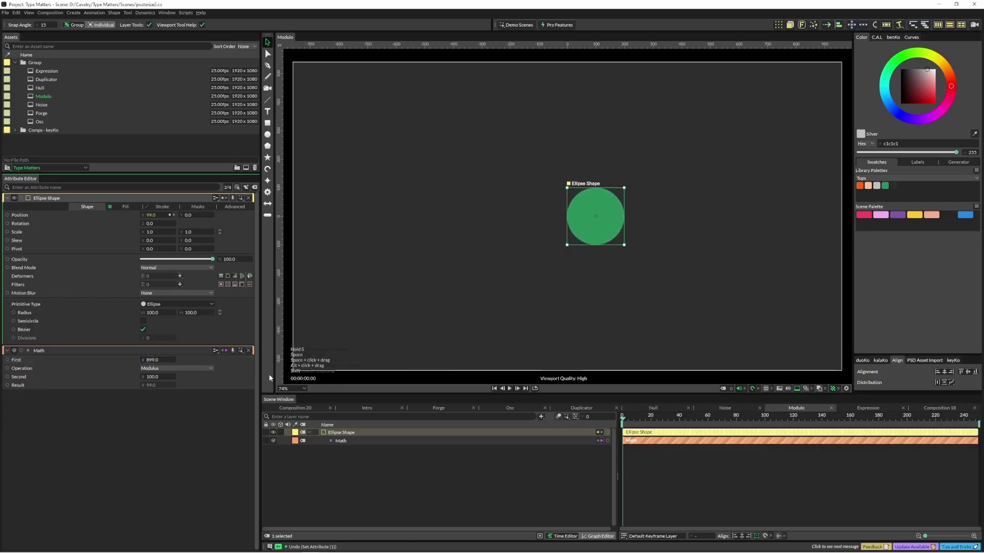
{"action": "left_click", "coordinate": [341, 442]}
{"action": "key", "text": "Delete"}
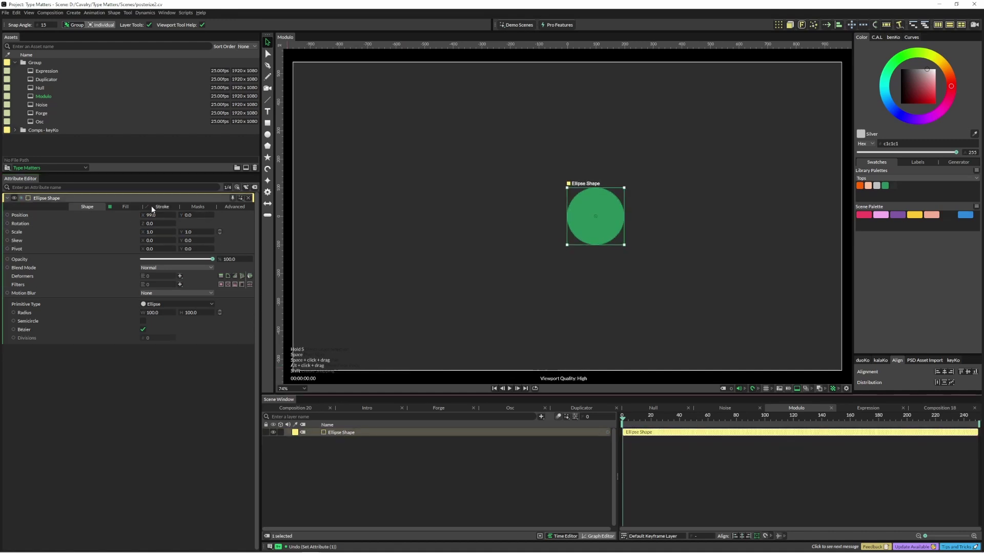
{"action": "left_click", "coordinate": [138, 214]}
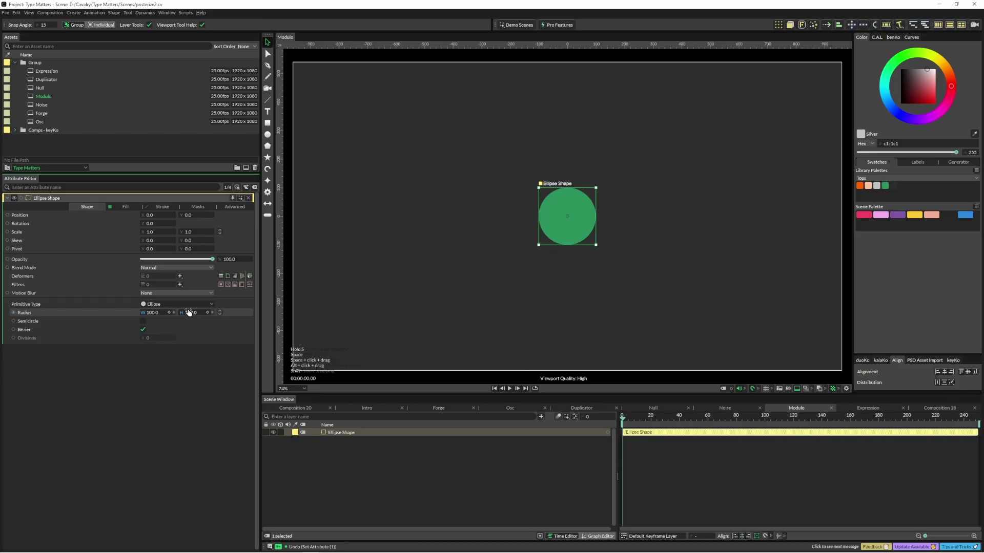
Step: Add a Value2 utility to the circle's Position and nest it under Ellipse Shape
{"action": "right_click", "coordinate": [107, 213]}
{"action": "left_click", "coordinate": [105, 342]}
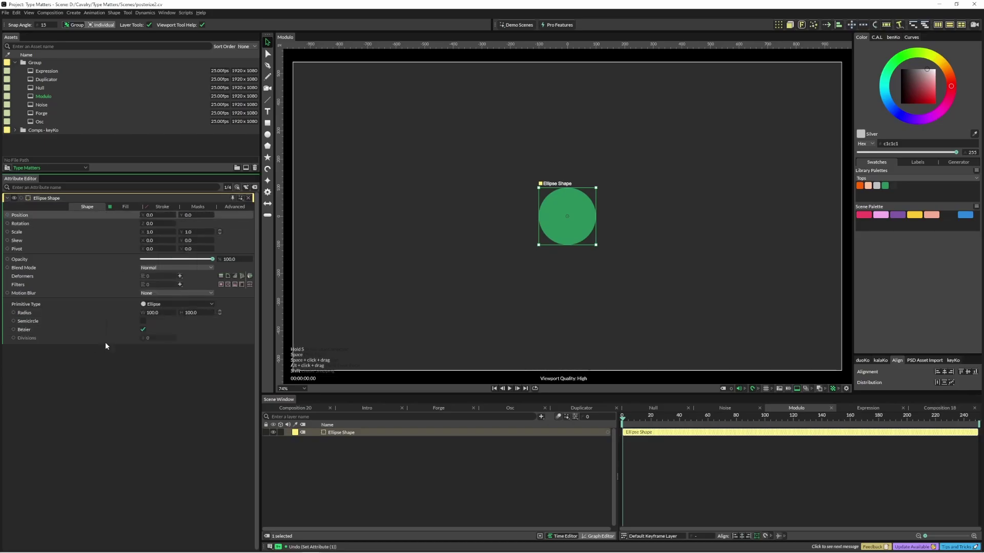
{"action": "right_click", "coordinate": [110, 214]}
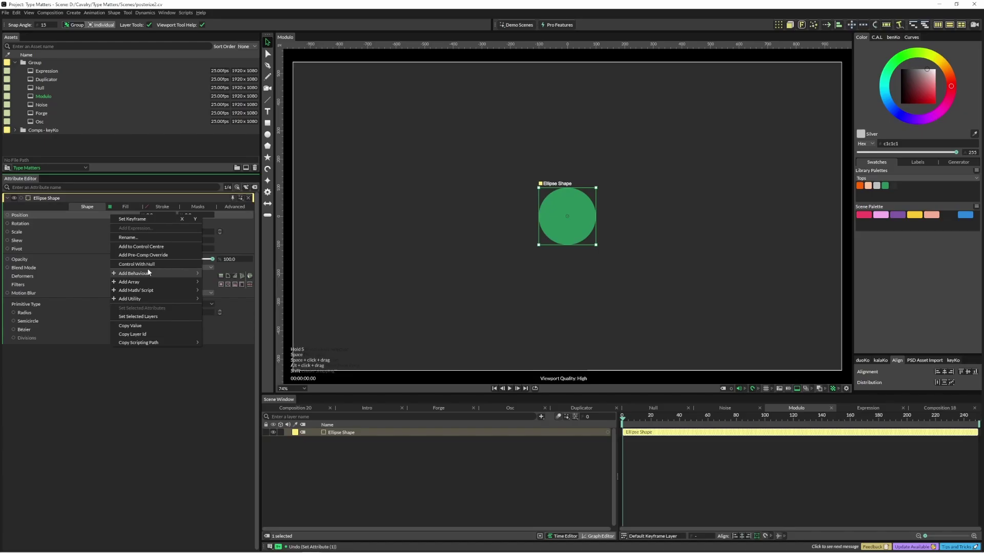
{"action": "mouse_move", "coordinate": [169, 299]}
{"action": "left_click", "coordinate": [226, 426]}
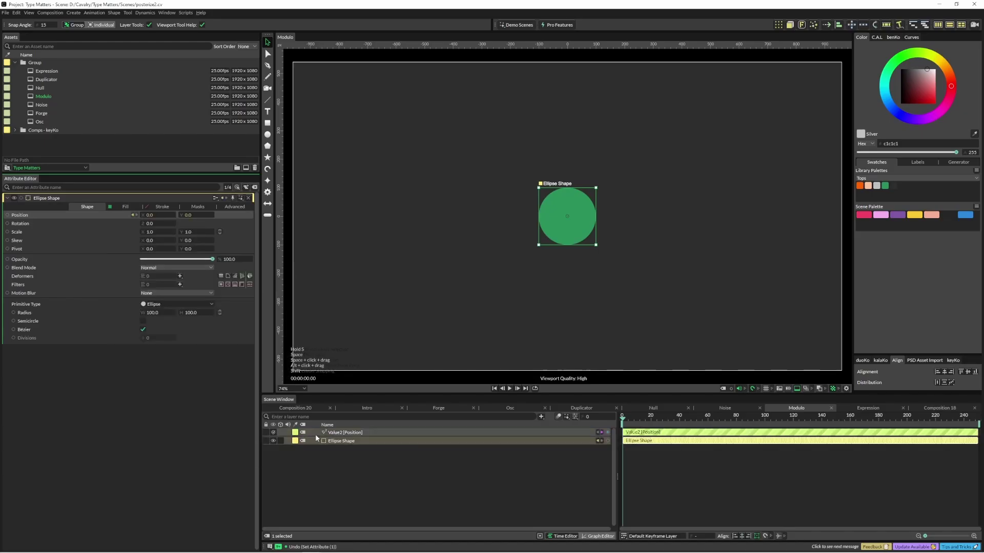
{"action": "left_click_drag", "start_coordinate": [341, 433], "coordinate": [340, 441]}
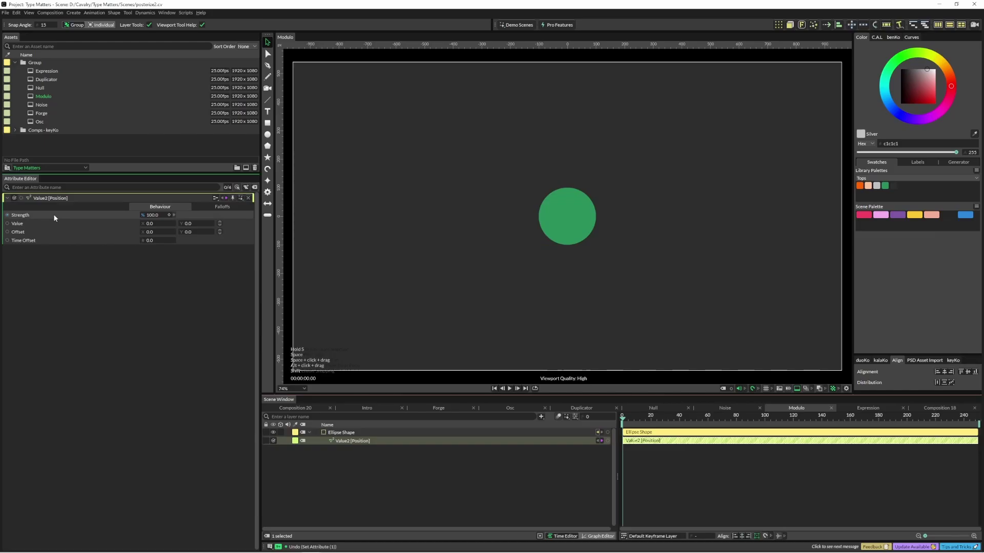
Step: Control the Value2 Value with a new Null placed above Ellipse Shape, and test it
{"action": "right_click", "coordinate": [99, 224]}
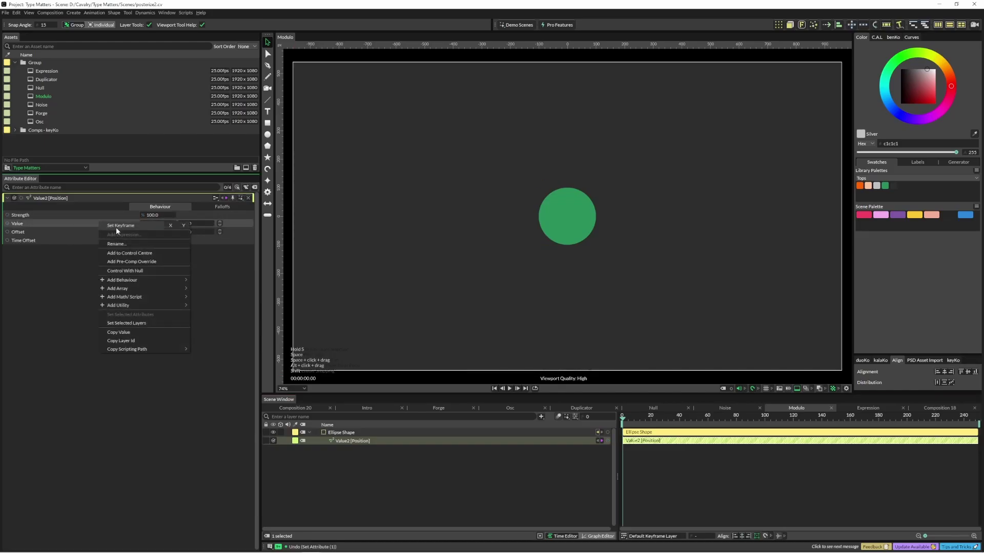
{"action": "left_click", "coordinate": [135, 271]}
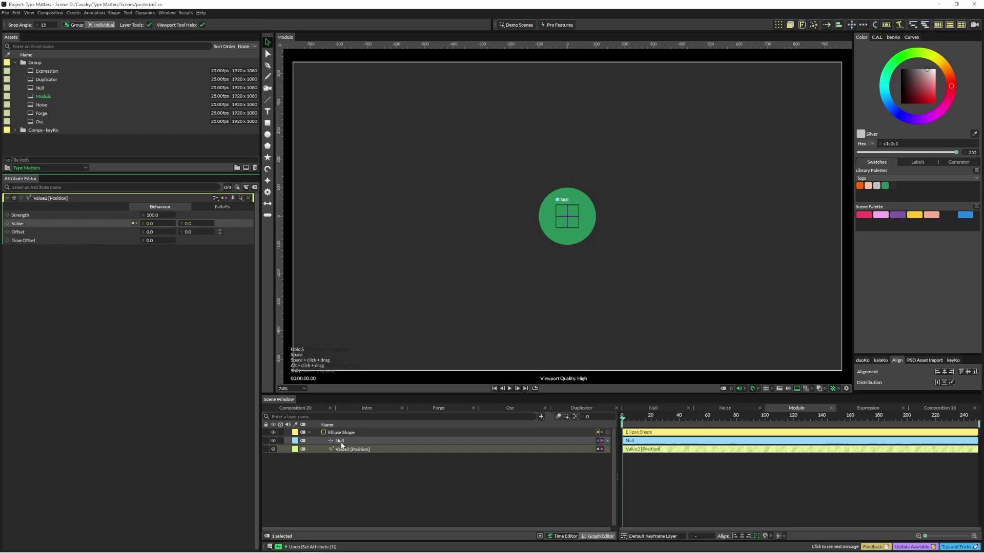
{"action": "left_click_drag", "start_coordinate": [341, 441], "coordinate": [339, 428]}
{"action": "left_click", "coordinate": [531, 272]}
{"action": "left_click", "coordinate": [567, 221]}
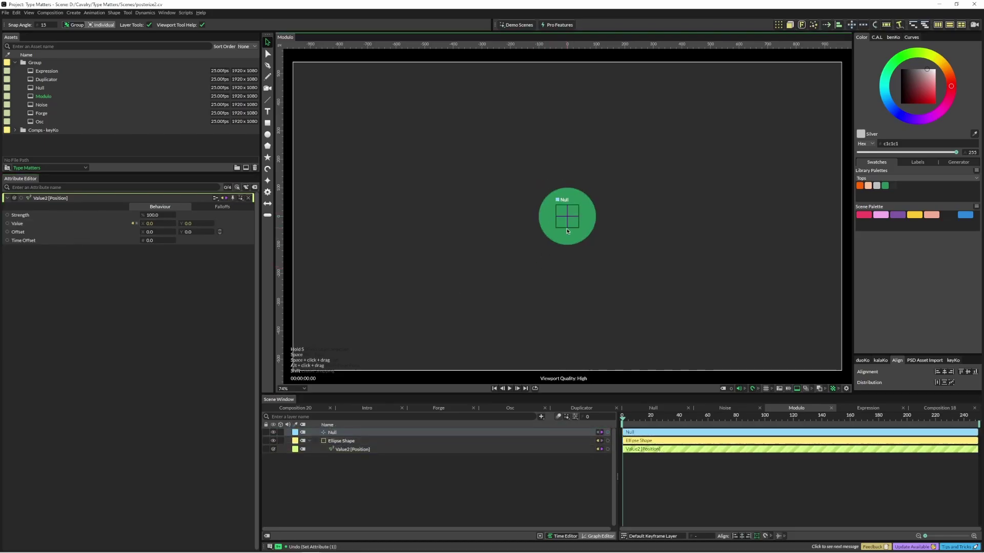
{"action": "mouse_move", "coordinate": [568, 222]}
{"action": "left_mouse_down"}
{"action": "mouse_move", "coordinate": [539, 265]}
{"action": "mouse_move", "coordinate": [419, 136]}
{"action": "mouse_move", "coordinate": [692, 224]}
{"action": "mouse_move", "coordinate": [541, 235]}
{"action": "mouse_move", "coordinate": [423, 124]}
{"action": "mouse_move", "coordinate": [743, 159]}
{"action": "mouse_move", "coordinate": [566, 224]}
{"action": "left_mouse_up"}
{"action": "left_click", "coordinate": [465, 307]}
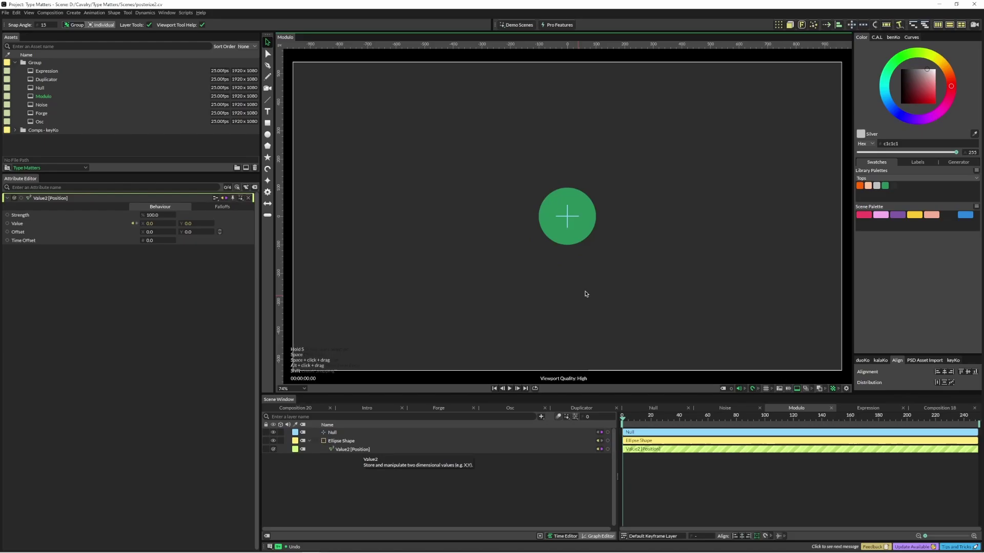
Step: Keyframe the Null moving to the top, down to Y -380 and left; preview then undo a Time Offset change
{"action": "left_click", "coordinate": [571, 229]}
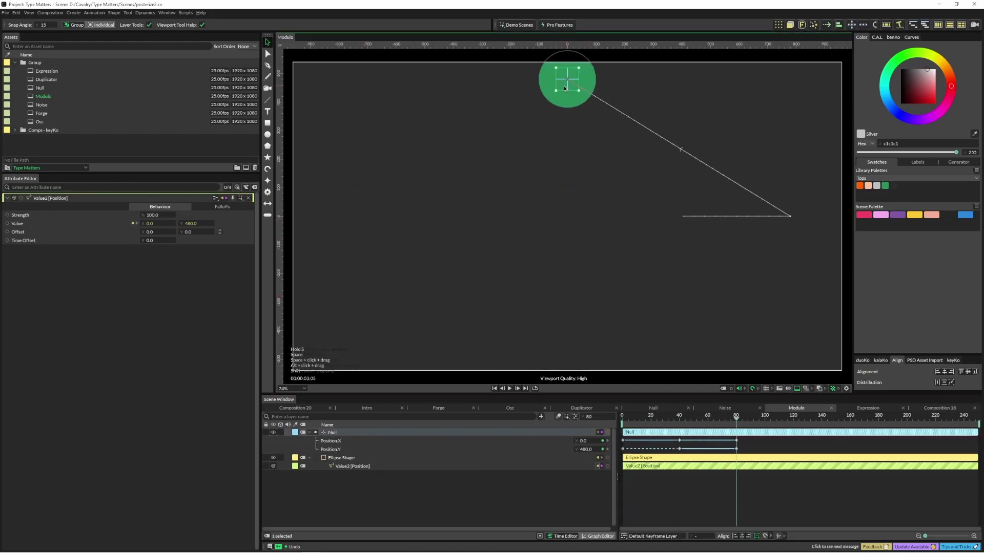
{"action": "left_click_drag", "start_coordinate": [564, 85], "coordinate": [564, 109]}
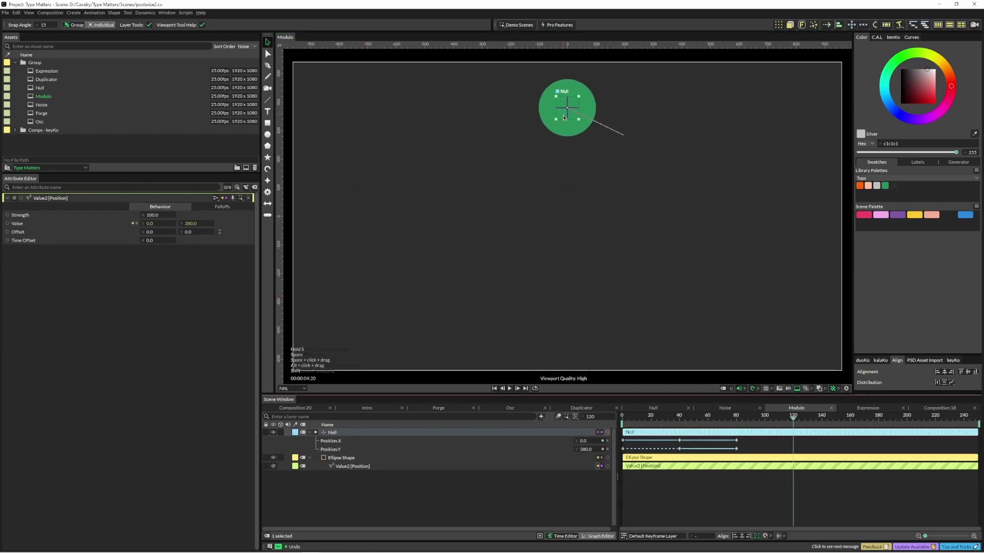
{"action": "left_click_drag", "start_coordinate": [563, 117], "coordinate": [564, 334]}
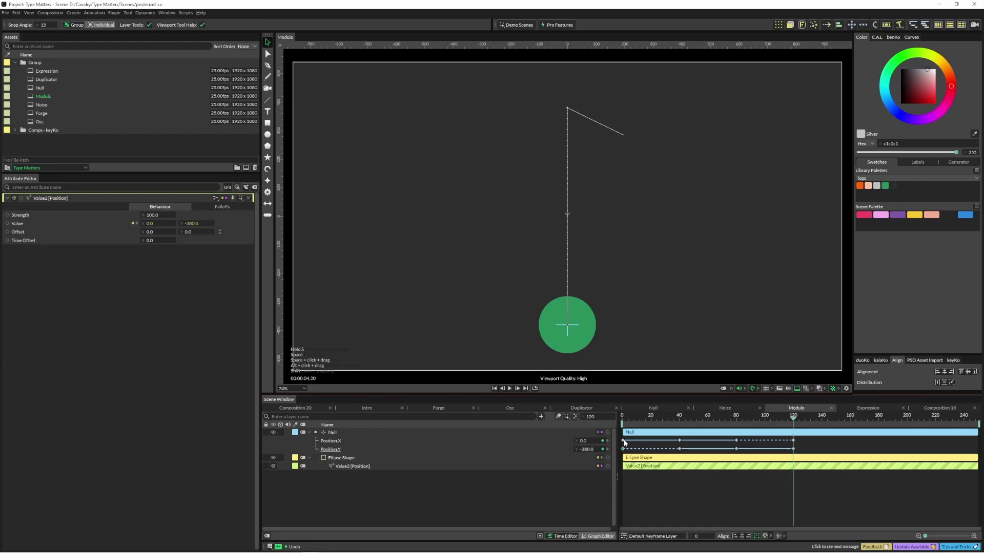
{"action": "key", "text": "ctrl+c"}
{"action": "left_click_drag", "start_coordinate": [811, 416], "coordinate": [864, 425]}
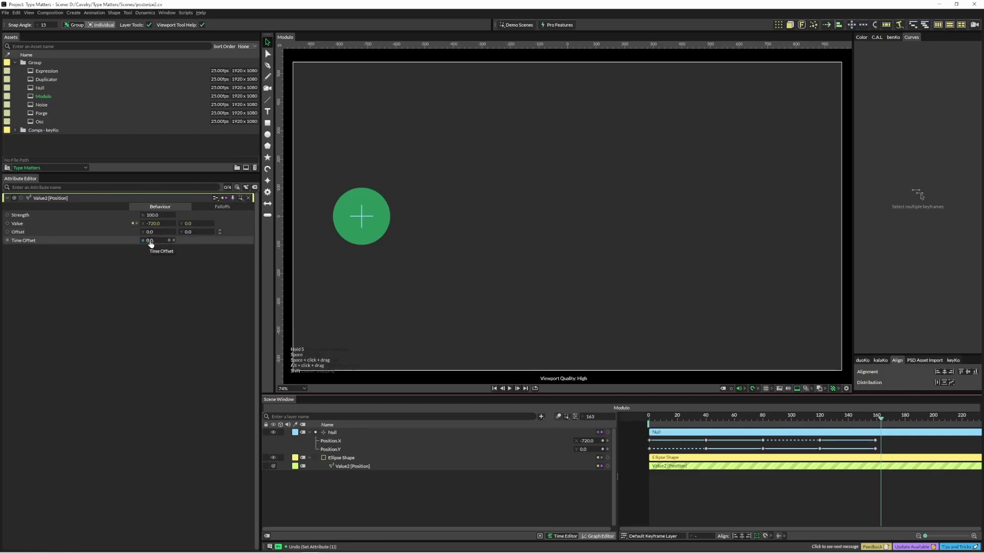
{"action": "left_click_drag", "start_coordinate": [151, 244], "coordinate": [114, 260]}
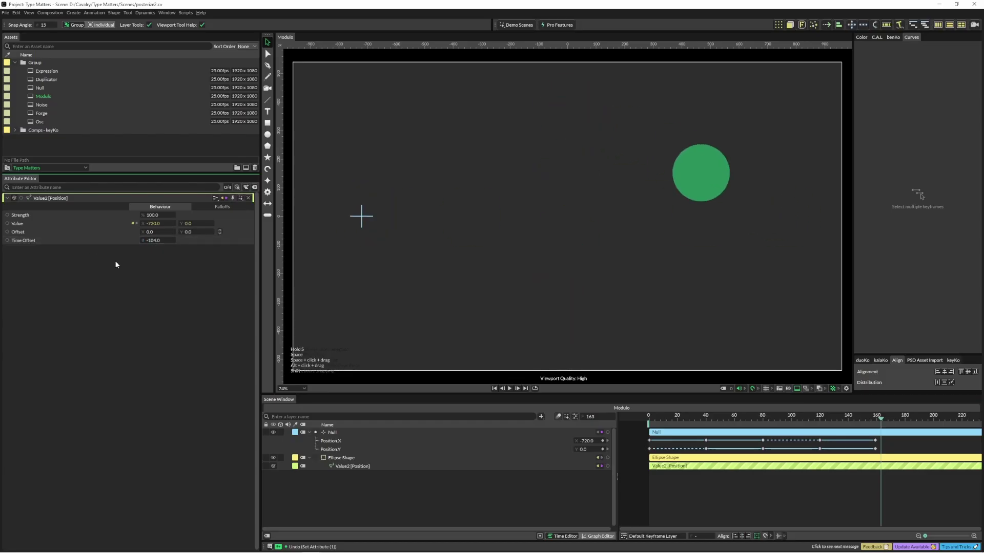
{"action": "key", "text": "ctrl+z"}
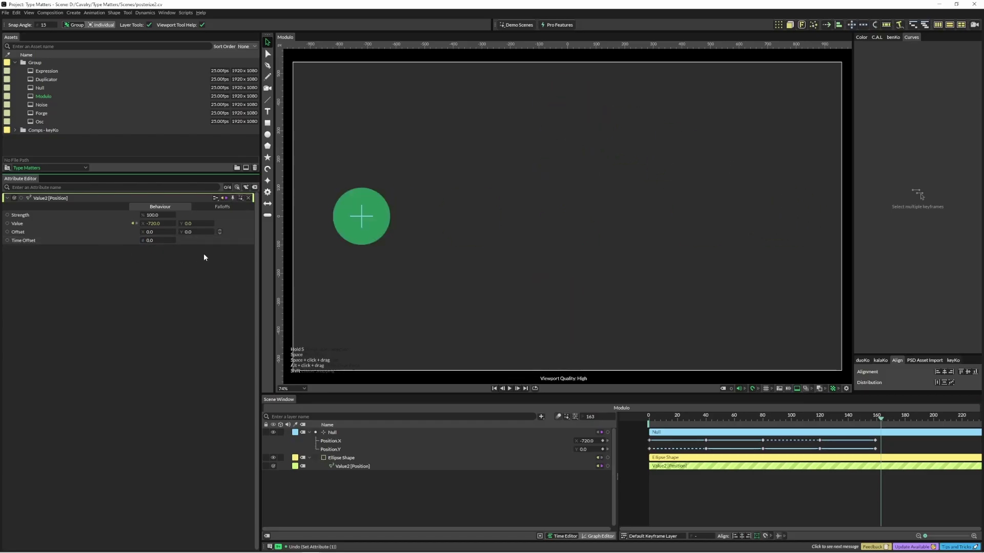
Step: Wire the composition's Time into Value2's Time Offset so it reads 163
{"action": "left_click", "coordinate": [575, 417]}
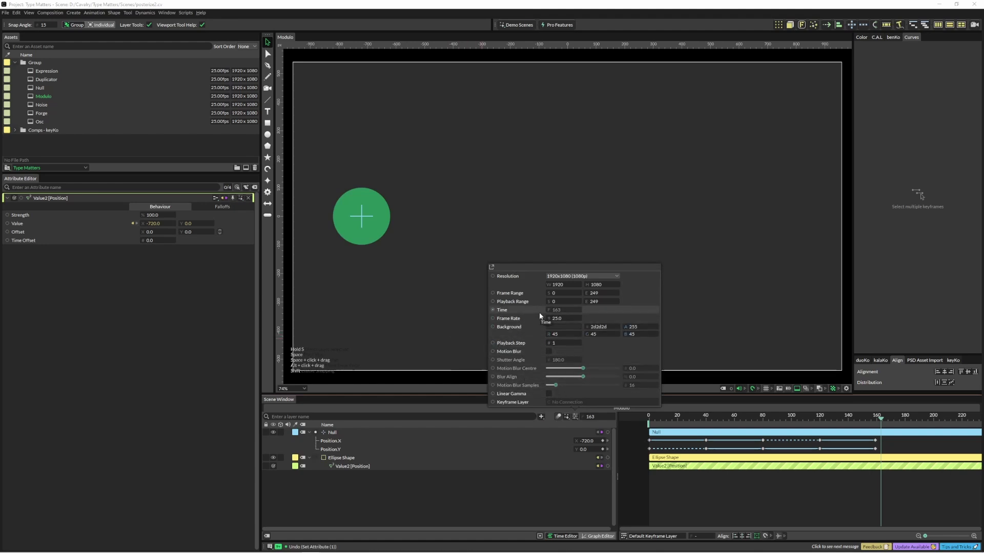
{"action": "left_click_drag", "start_coordinate": [492, 310], "coordinate": [153, 241]}
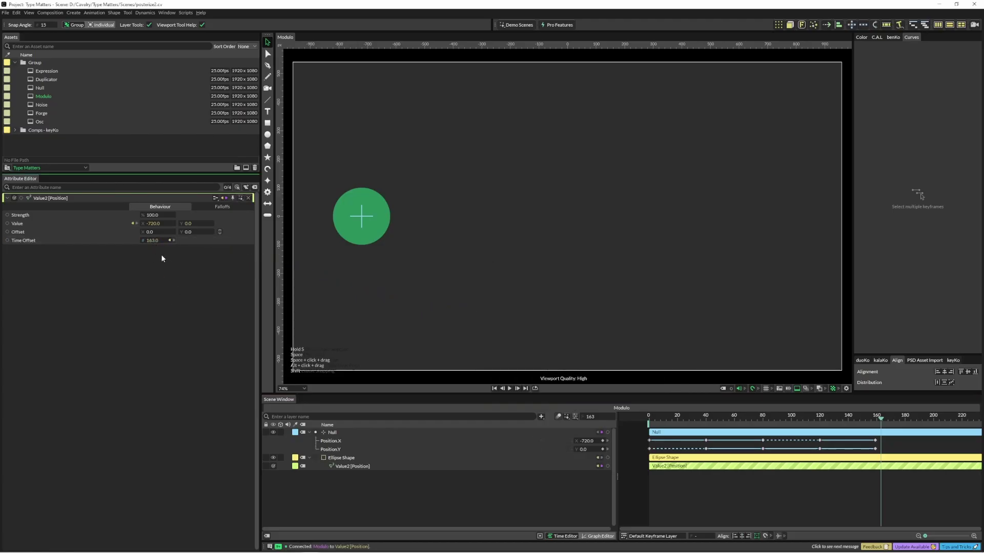
Step: Apply the expression -(value)%4 to Value2's Time Offset and play from frame 0
{"action": "left_click", "coordinate": [111, 243]}
{"action": "right_click", "coordinate": [111, 241]}
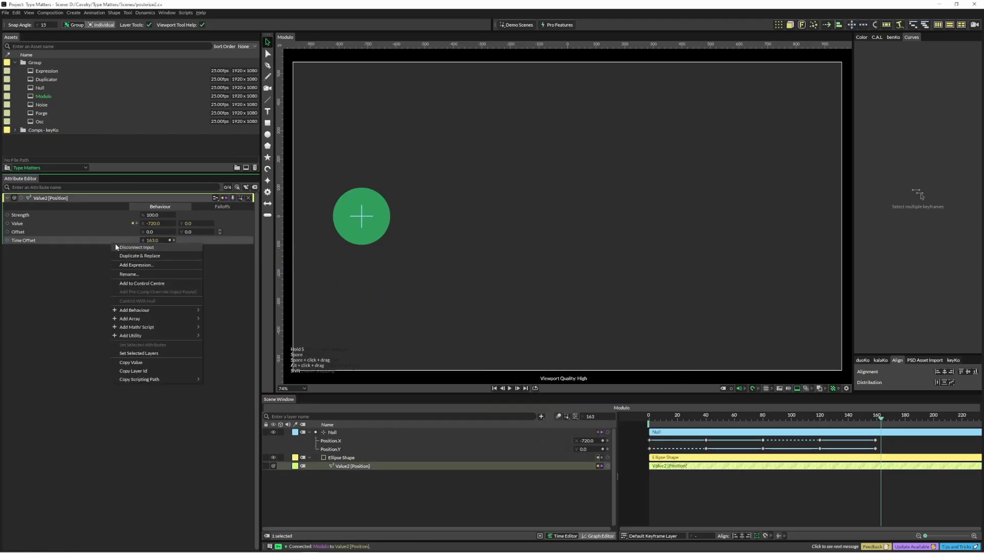
{"action": "mouse_move", "coordinate": [185, 312]}
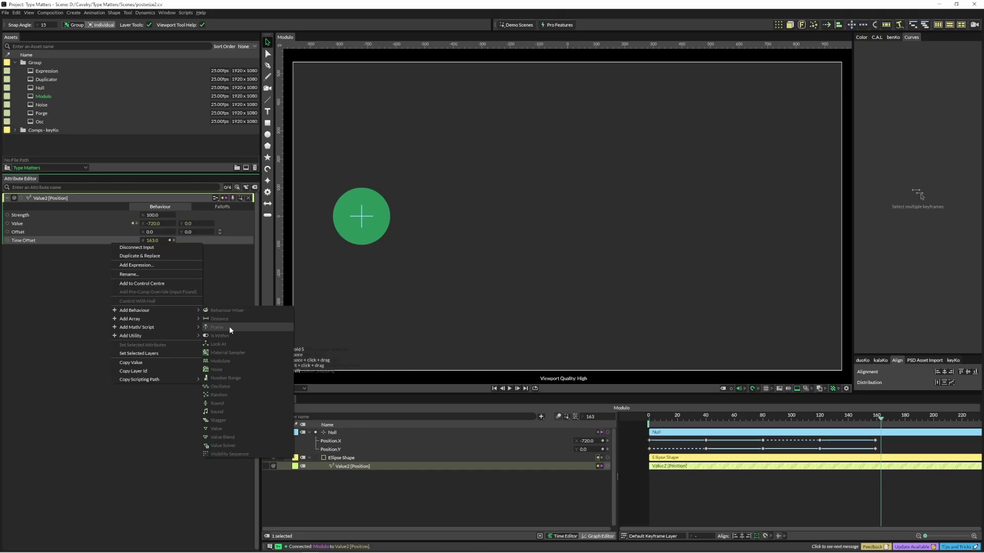
{"action": "left_click", "coordinate": [85, 323]}
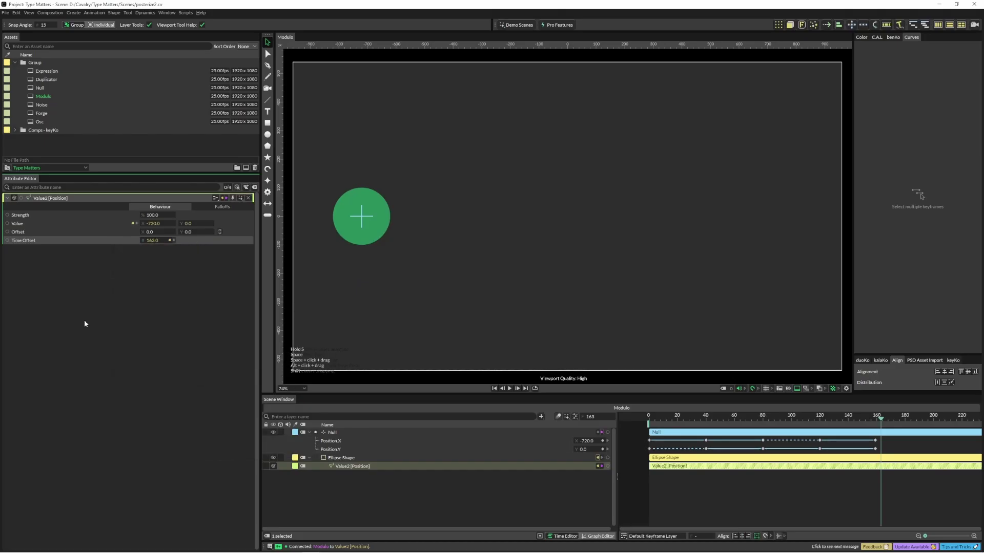
{"action": "right_click", "coordinate": [127, 242]}
{"action": "left_click", "coordinate": [161, 263]}
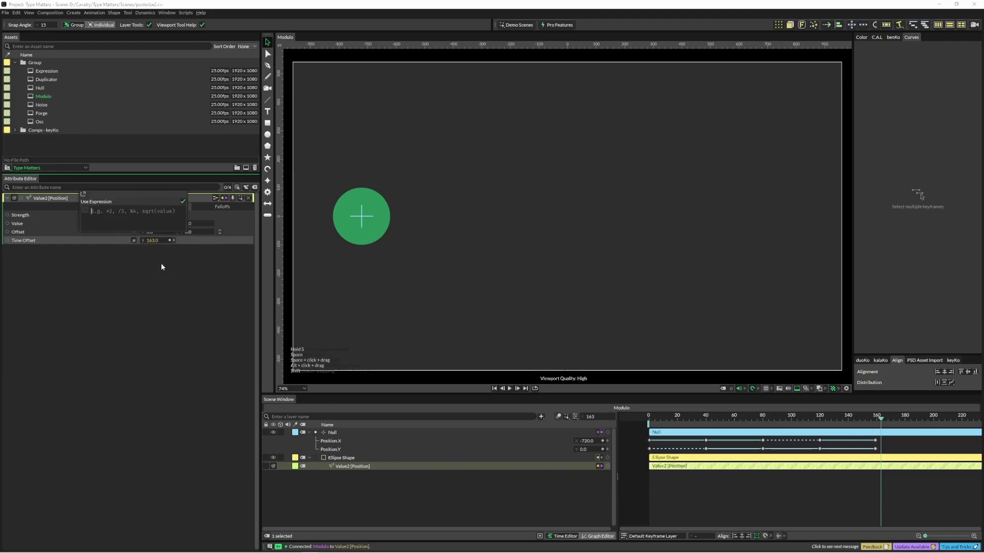
{"action": "type", "text": "-(value)%4"}
{"action": "key", "text": "Return"}
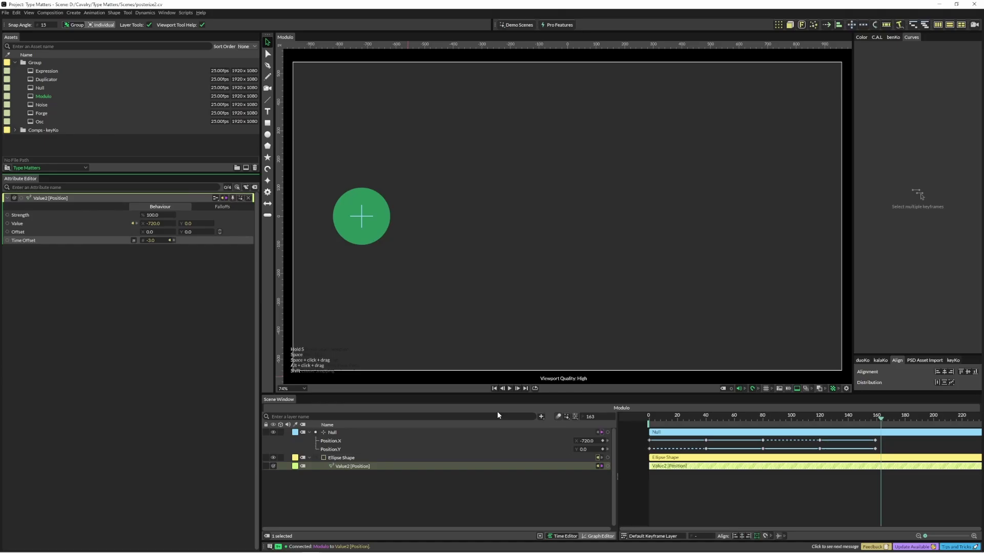
{"action": "left_click", "coordinate": [648, 416]}
{"action": "key", "text": "space"}
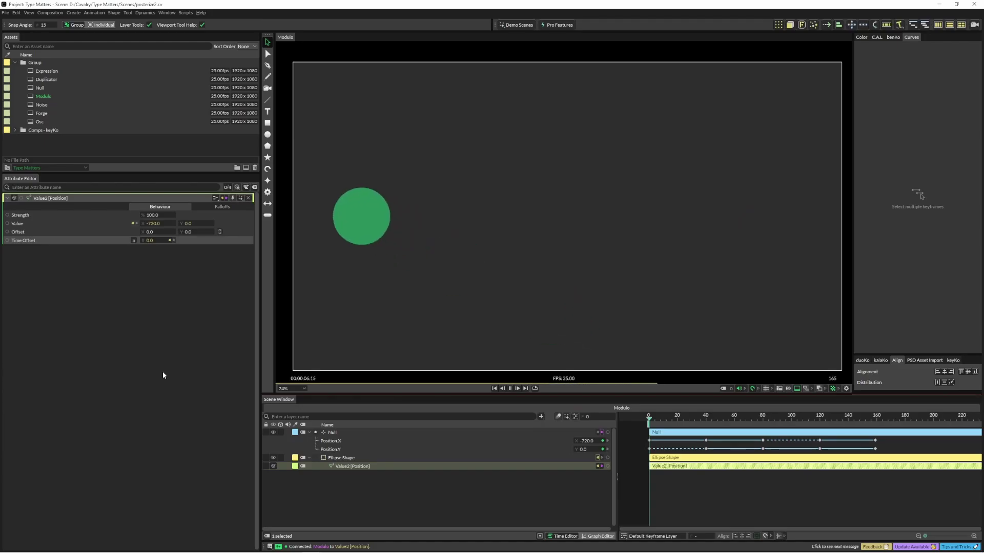
Step: Stop playback, review the Time Offset expression, and replay the stepped circle animation
{"action": "key", "text": "space"}
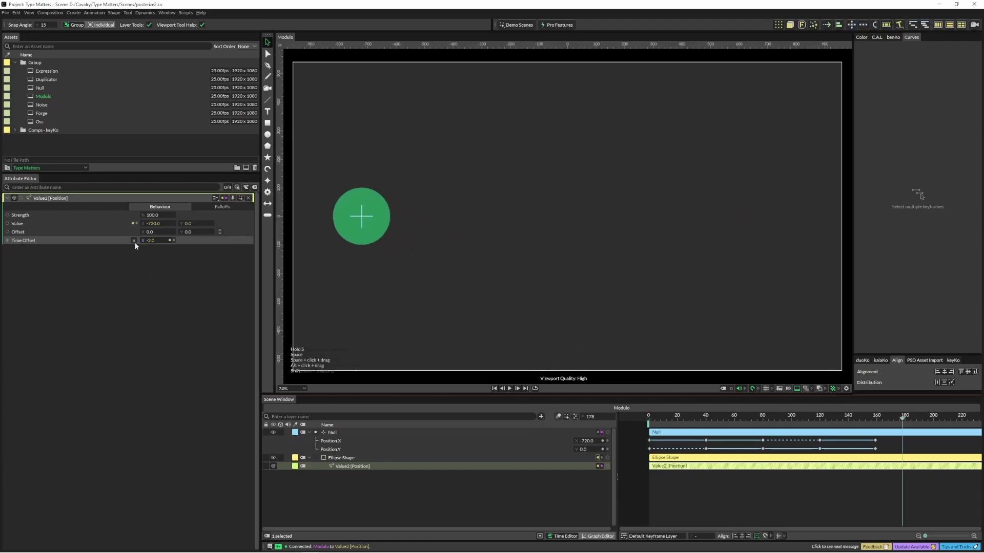
{"action": "left_click", "coordinate": [133, 241]}
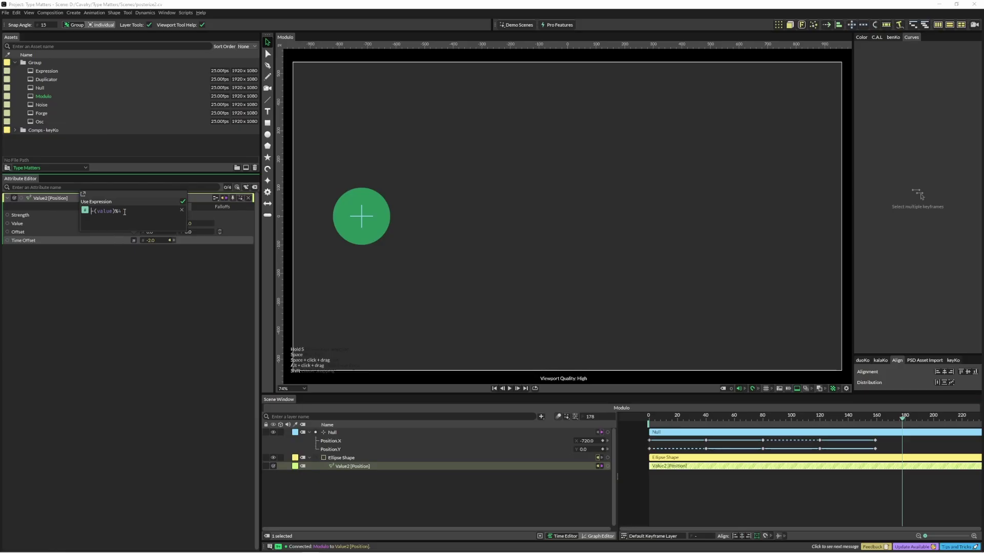
{"action": "left_click", "coordinate": [148, 311]}
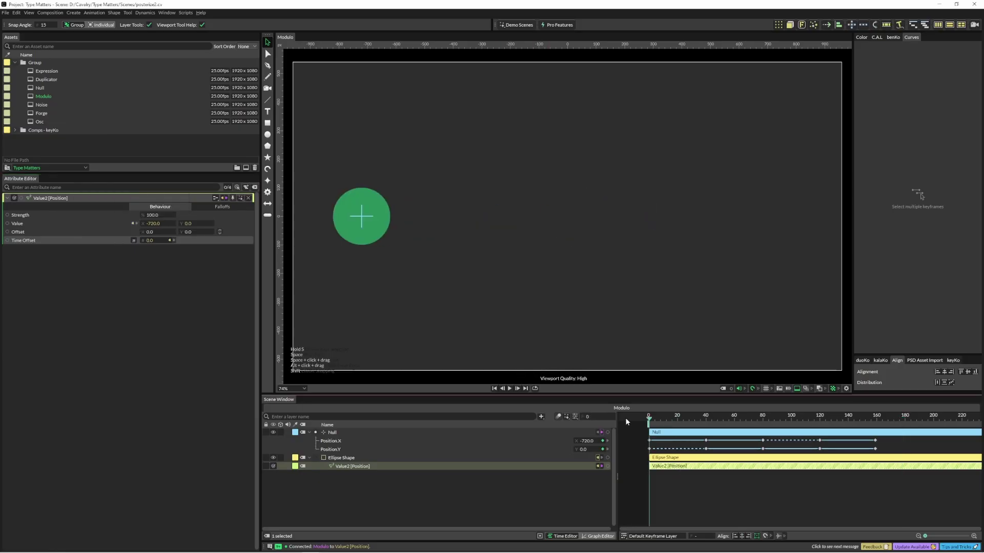
{"action": "key", "text": "space"}
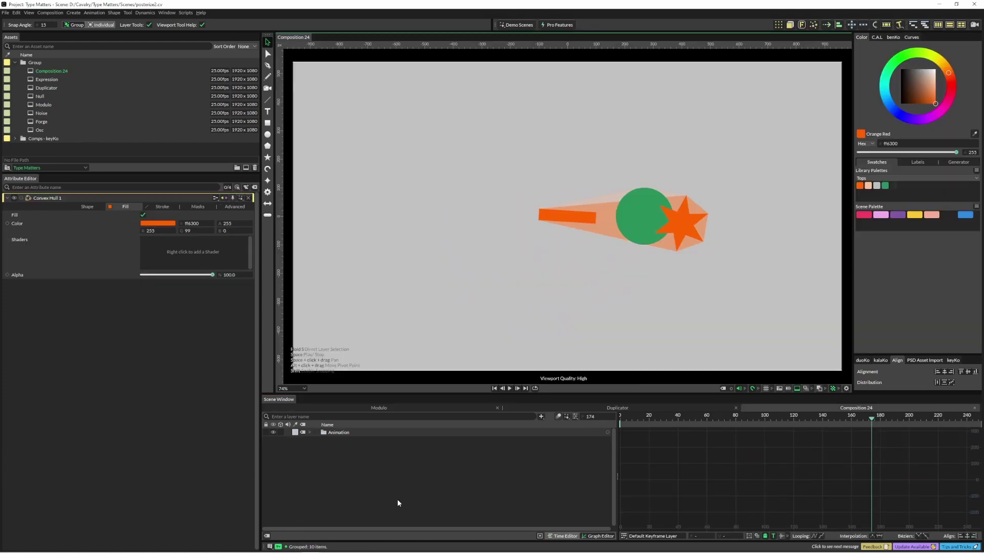
{"action": "key", "text": "space"}
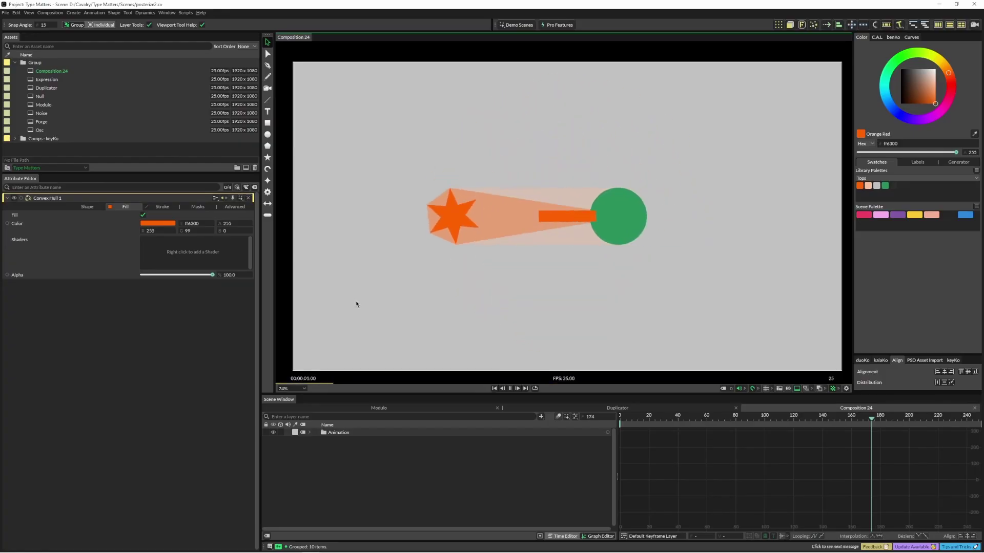
Step: Wrap the Animation group in a Duplicator with Point distribution and Count 1, keeping Shape Time Offset at 0
{"action": "key", "text": "space"}
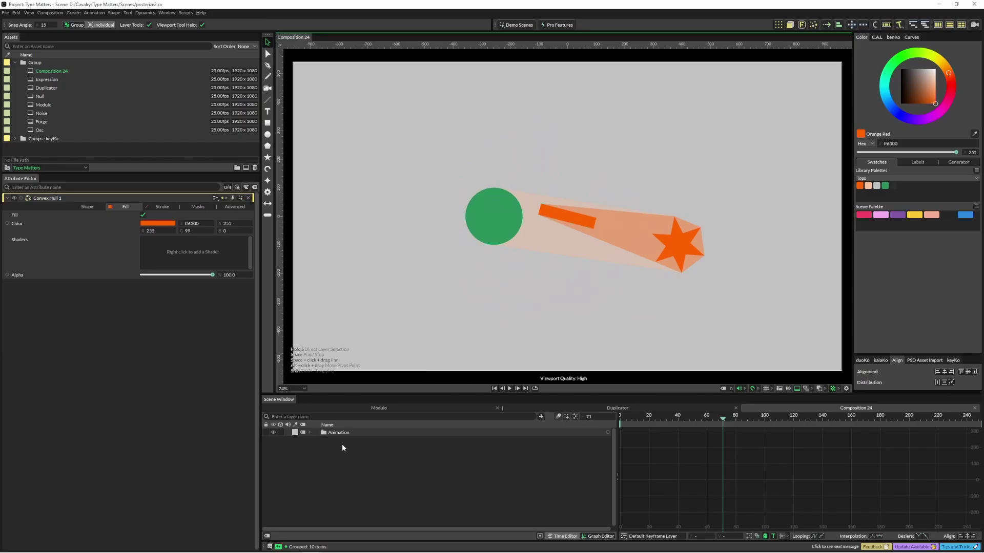
{"action": "left_click", "coordinate": [358, 434]}
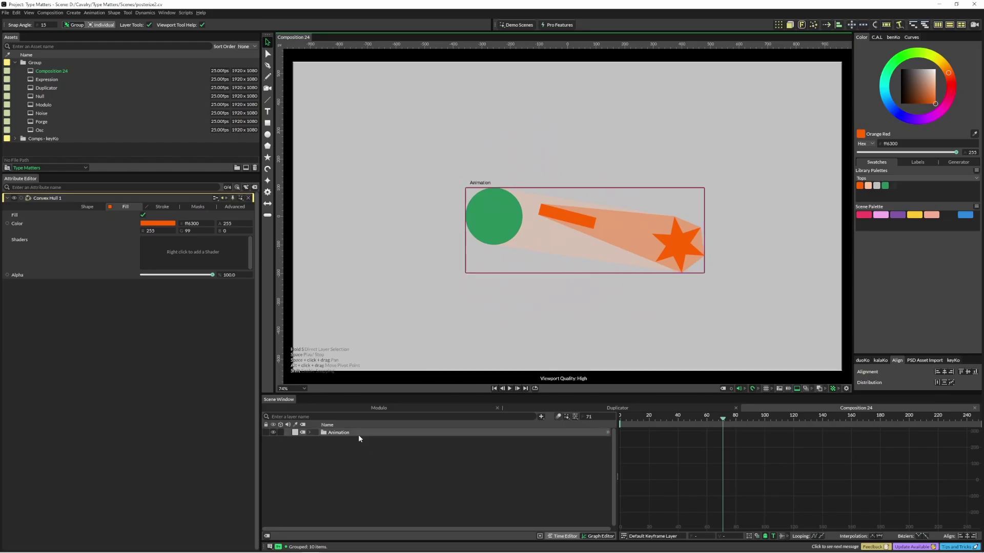
{"action": "left_click", "coordinate": [778, 24]}
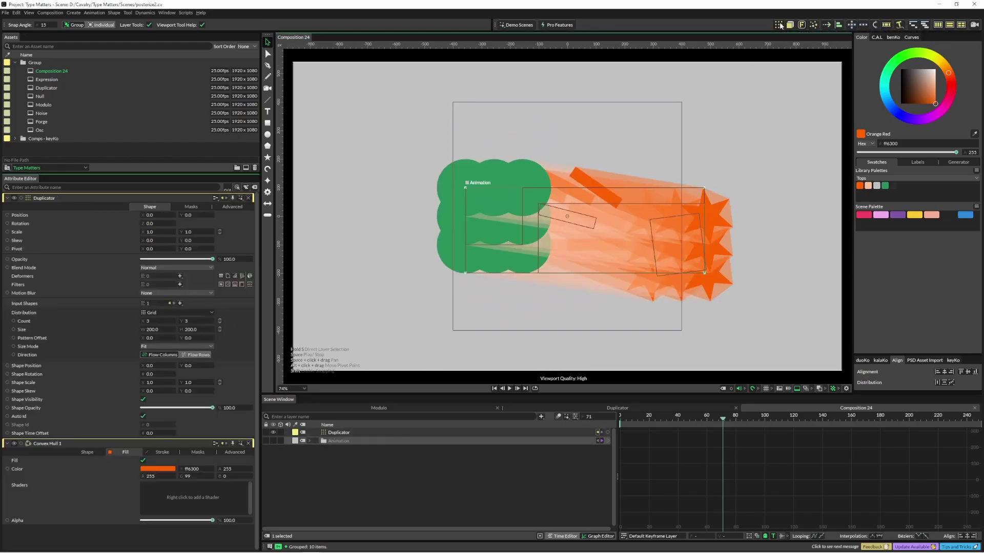
{"action": "left_click", "coordinate": [172, 312]}
{"action": "left_click", "coordinate": [159, 421]}
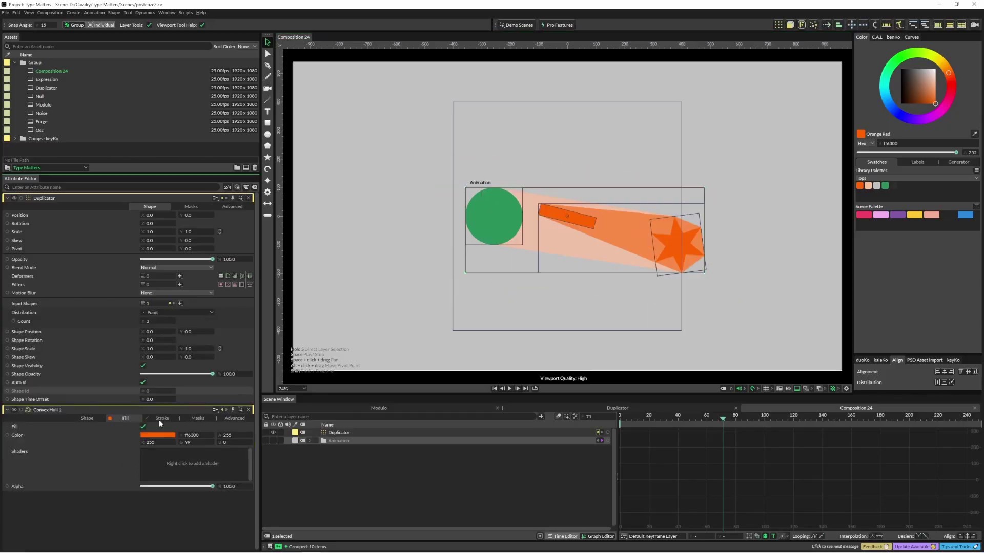
{"action": "left_click_drag", "start_coordinate": [149, 320], "coordinate": [98, 327]}
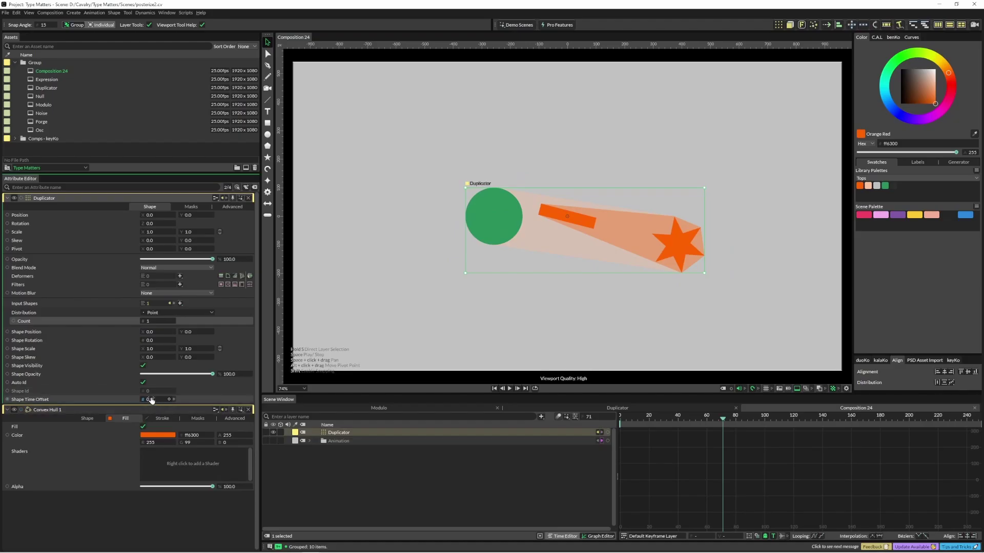
{"action": "mouse_move", "coordinate": [151, 400]}
{"action": "left_mouse_down"}
{"action": "mouse_move", "coordinate": [174, 402]}
{"action": "mouse_move", "coordinate": [136, 400]}
{"action": "mouse_move", "coordinate": [196, 405]}
{"action": "mouse_move", "coordinate": [134, 399]}
{"action": "mouse_move", "coordinate": [152, 401]}
{"action": "left_mouse_up"}
{"action": "key", "text": "ctrl+z"}
Step: Drive Shape Time Offset with a Frame behaviour at Strength -100
{"action": "right_click", "coordinate": [131, 403]}
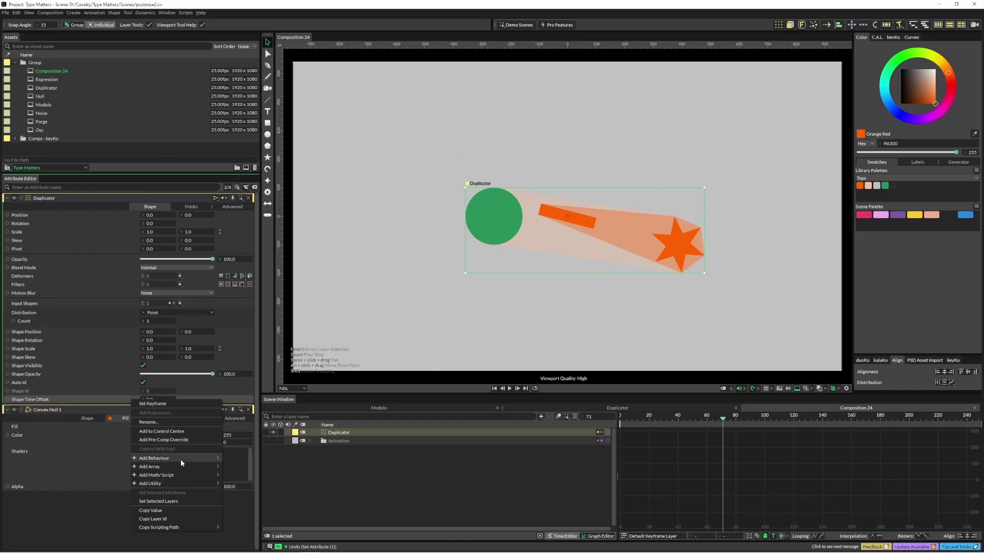
{"action": "mouse_move", "coordinate": [180, 459]}
{"action": "left_click", "coordinate": [257, 422]}
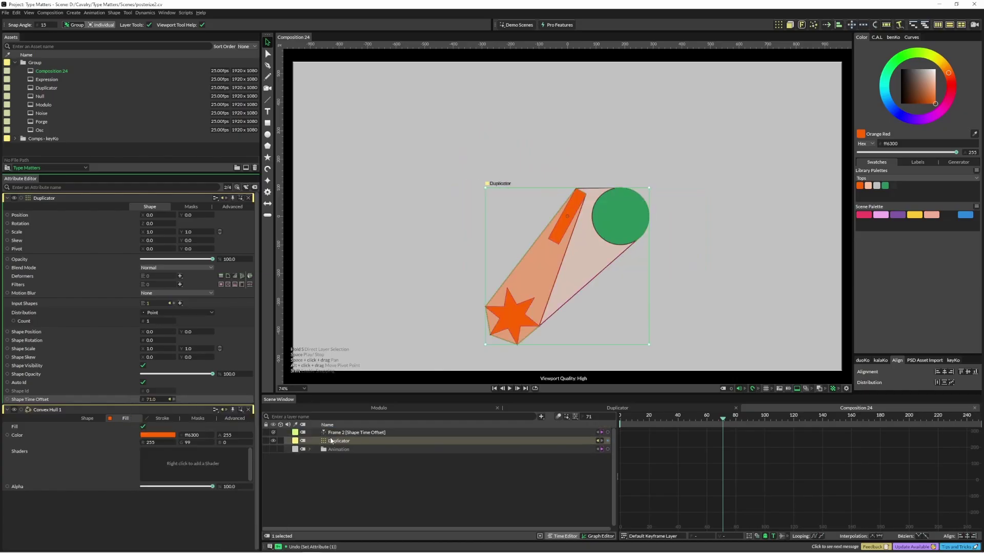
{"action": "left_click", "coordinate": [160, 216]}
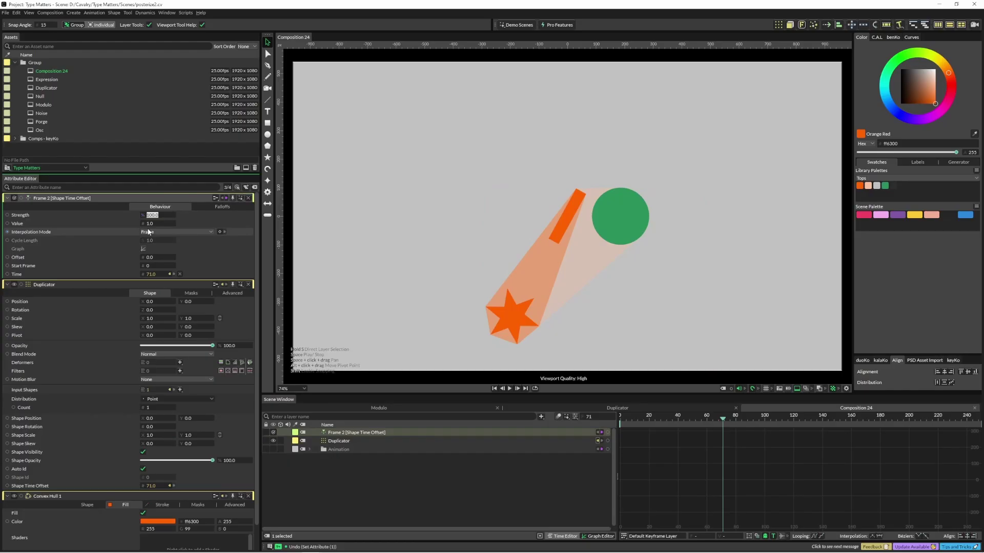
{"action": "type", "text": "-100"}
{"action": "key", "text": "Return"}
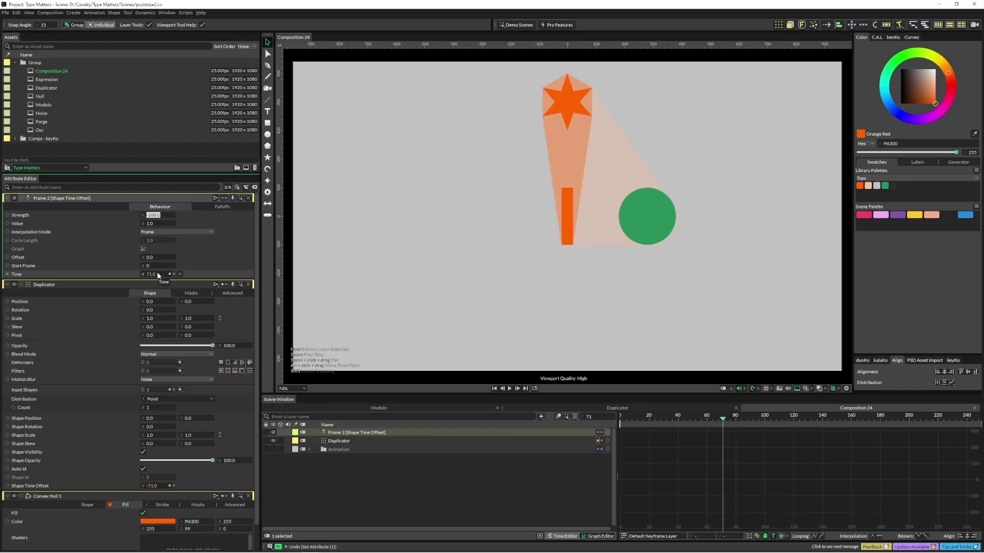
Step: Preview the reversed motion up to frame 139 and scrub the Offset value
{"action": "left_click", "coordinate": [462, 232]}
{"action": "key", "text": "space"}
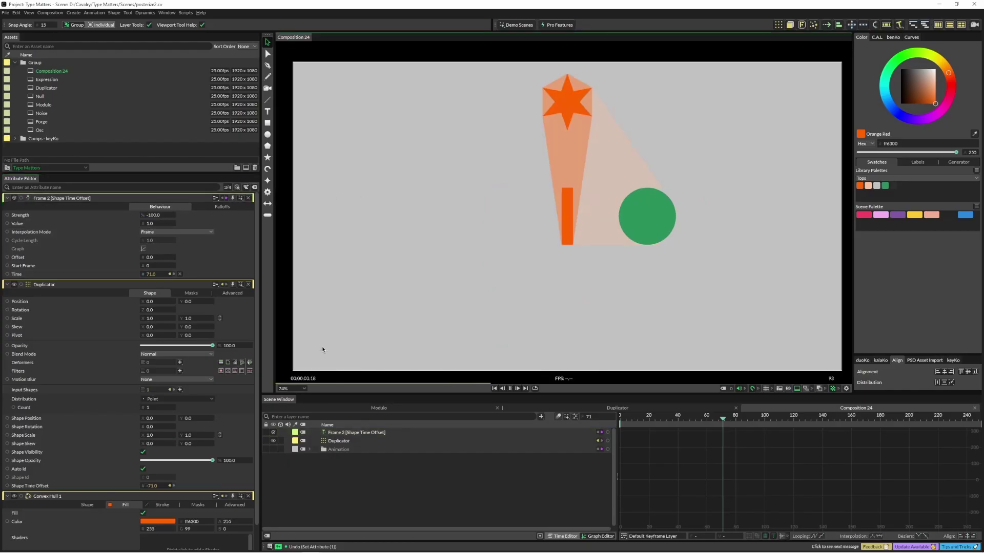
{"action": "key", "text": "space"}
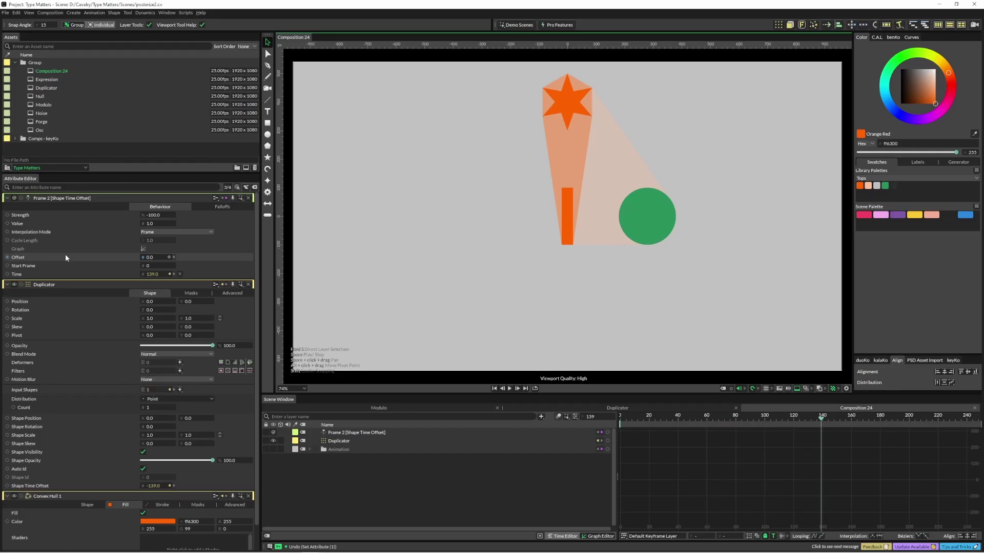
{"action": "mouse_move", "coordinate": [149, 258]}
{"action": "left_mouse_down"}
{"action": "mouse_move", "coordinate": [204, 259]}
{"action": "mouse_move", "coordinate": [154, 259]}
{"action": "left_mouse_up"}
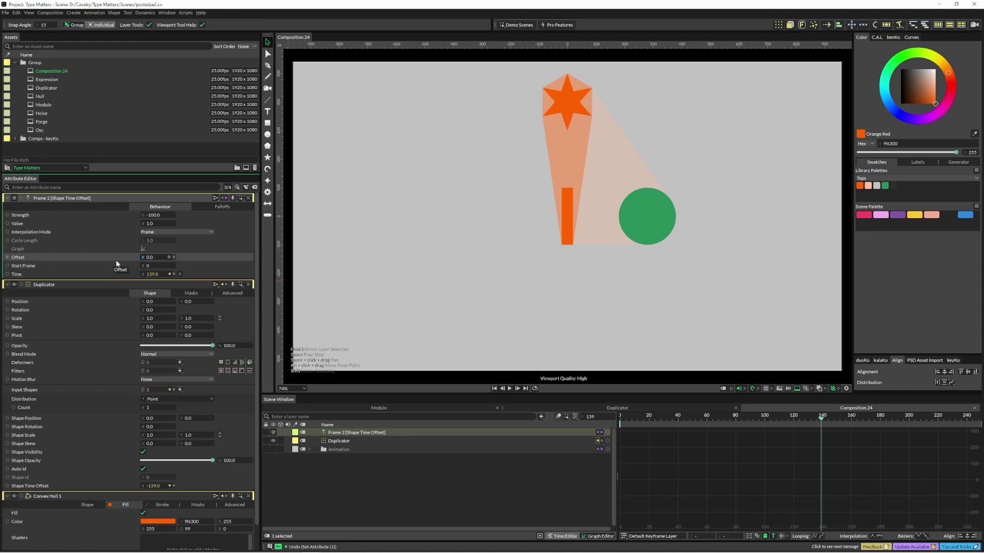
Step: Run pk_round from the command palette to add a Round layer, then preview playback
{"action": "key", "text": "ctrl+p"}
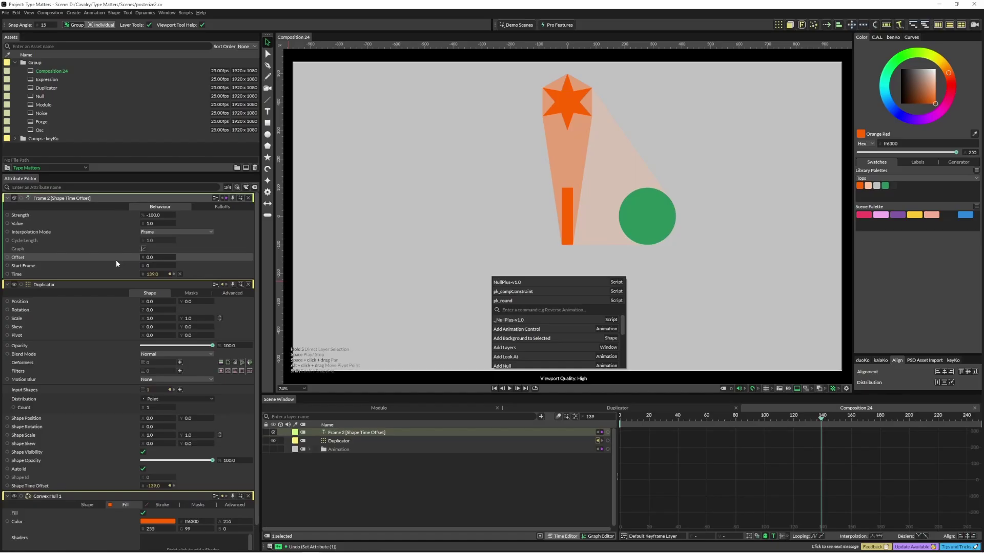
{"action": "type", "text": "pk"}
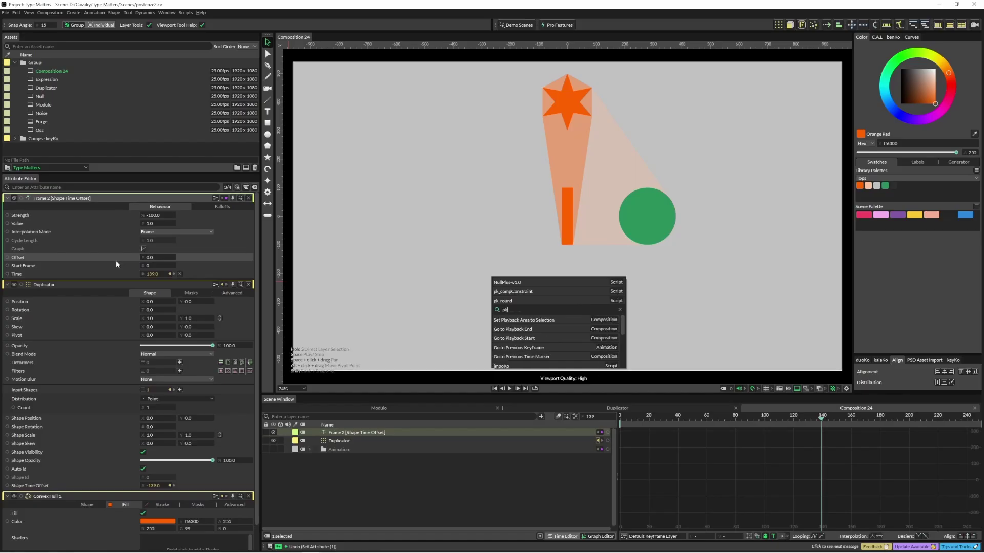
{"action": "type", "text": "round"}
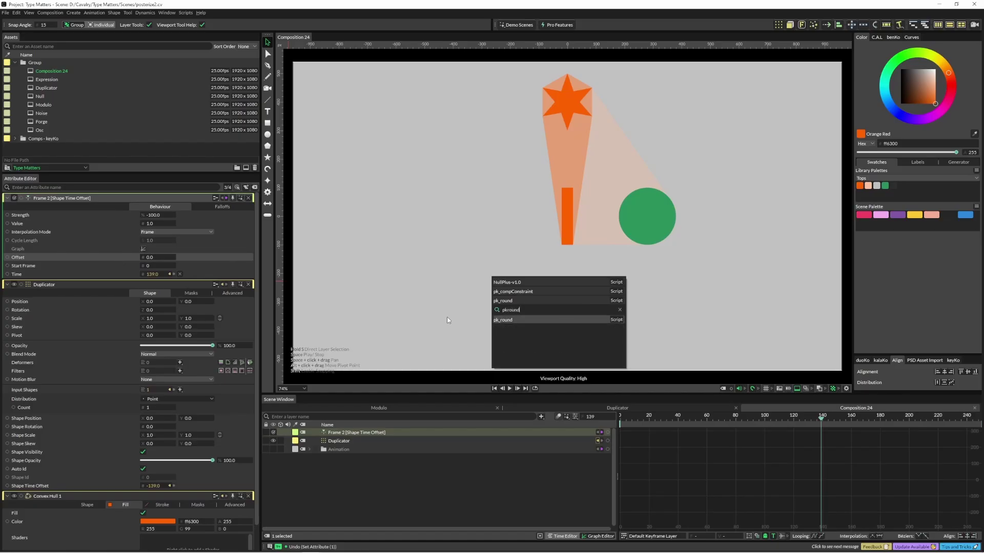
{"action": "left_click", "coordinate": [521, 319]}
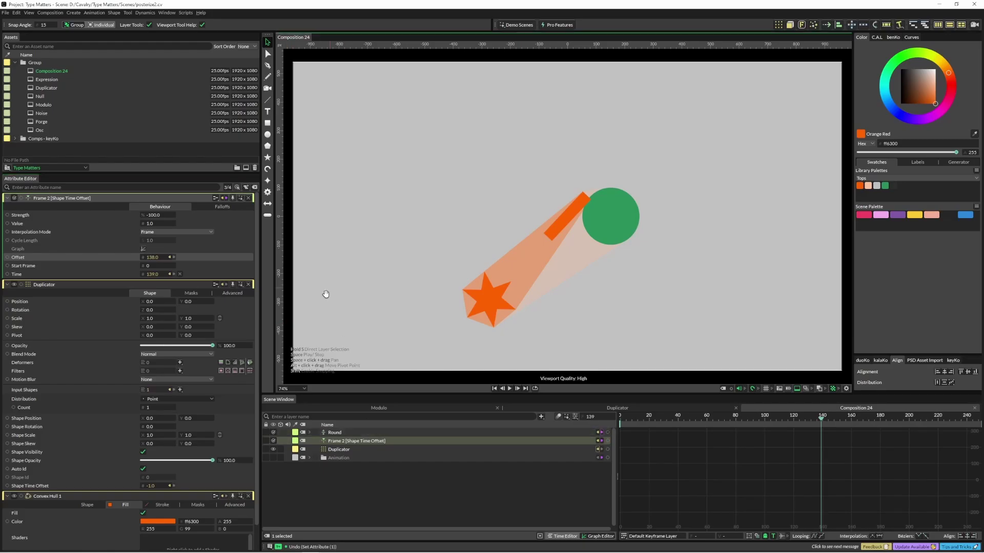
{"action": "key", "text": "space"}
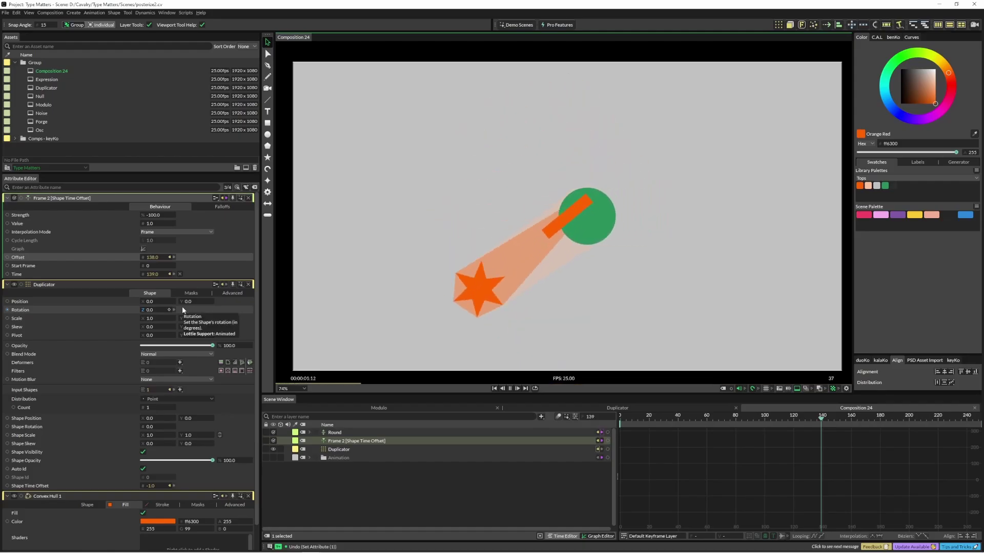
{"action": "key", "text": "space"}
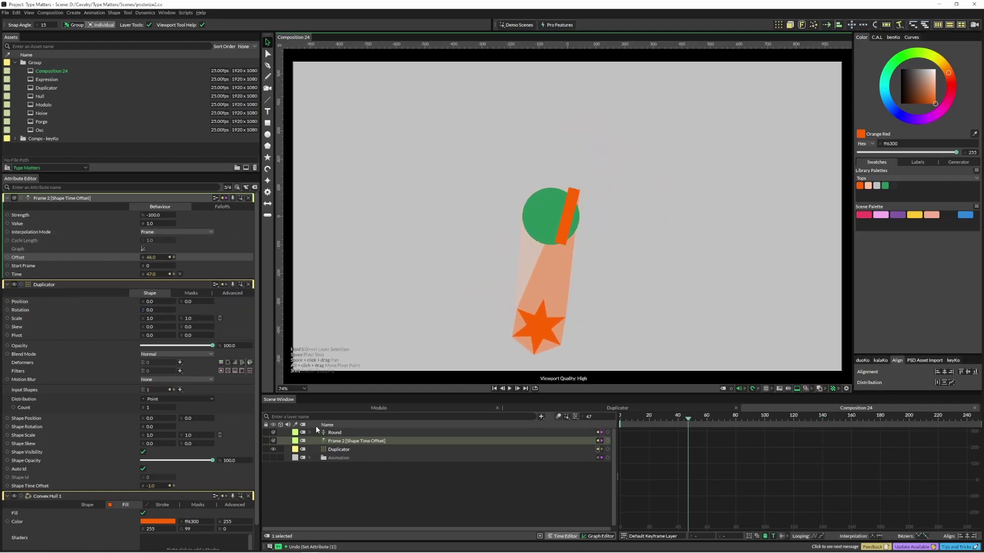
Step: Set the Round layer's Rounding to 4 and preview the stepped timing to frame 202
{"action": "left_click", "coordinate": [331, 432]}
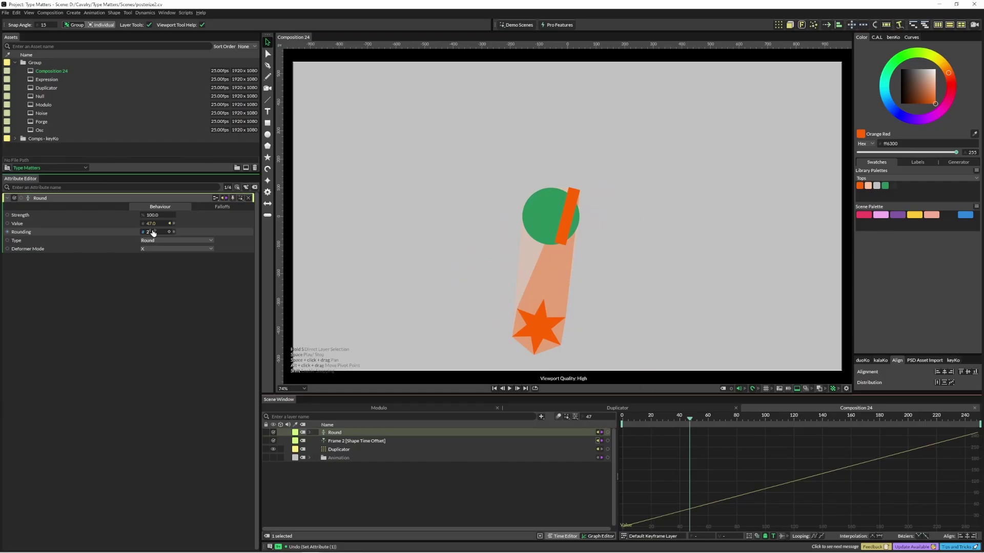
{"action": "left_click", "coordinate": [153, 233]}
{"action": "type", "text": "4"}
{"action": "key", "text": "Return"}
{"action": "key", "text": "space"}
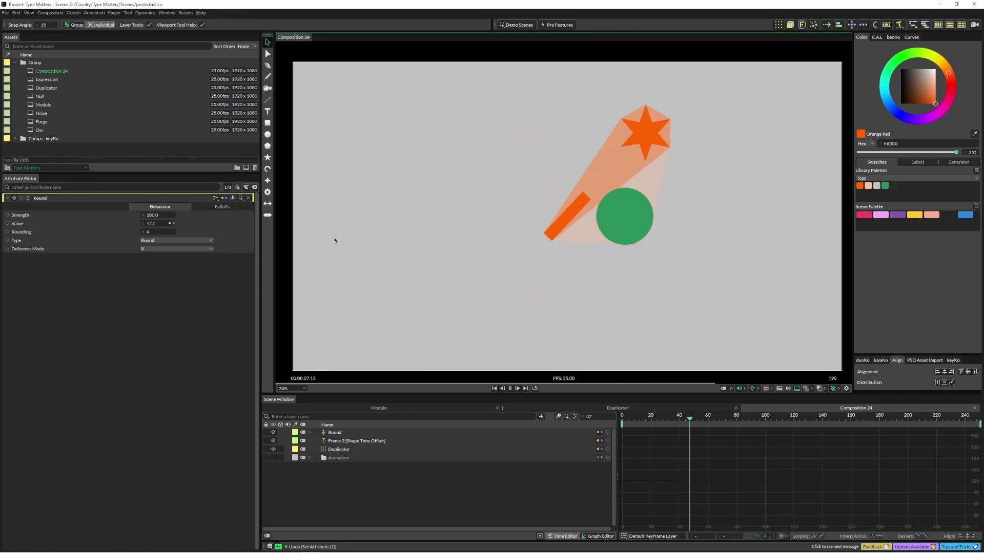
{"action": "key", "text": "space"}
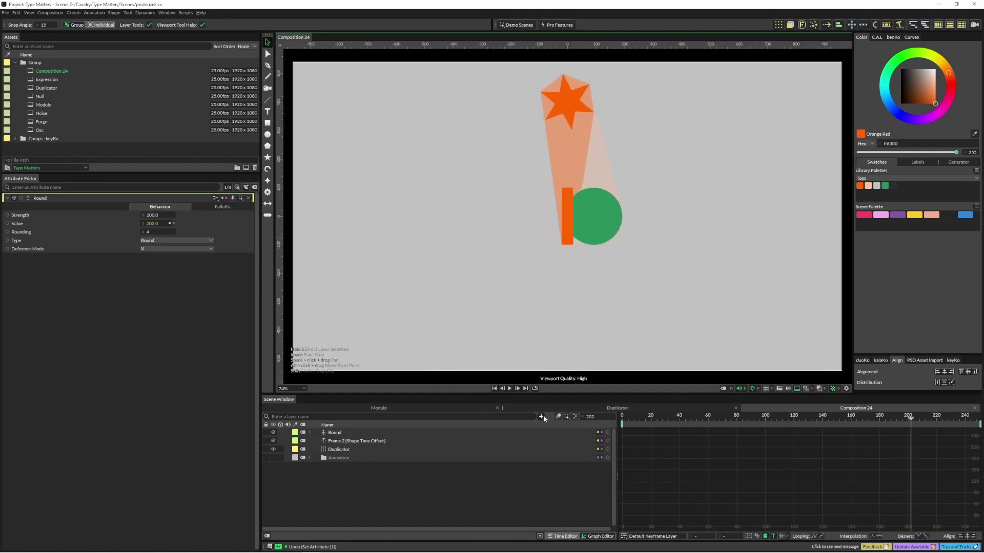
Step: Add a Component layer and connect the Round's Rounding (4) to its Controls
{"action": "left_click", "coordinate": [541, 417]}
{"action": "type", "text": "compon"}
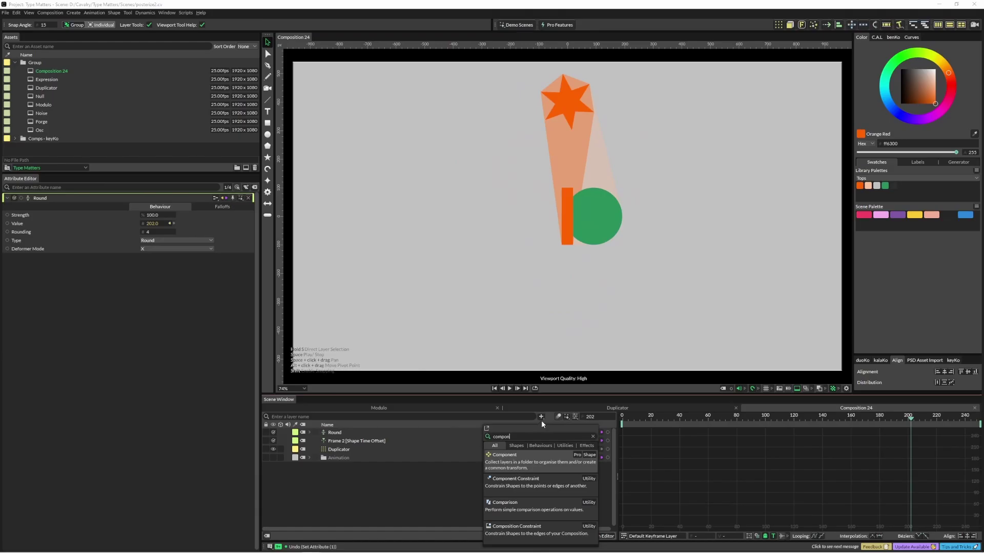
{"action": "key", "text": "Return"}
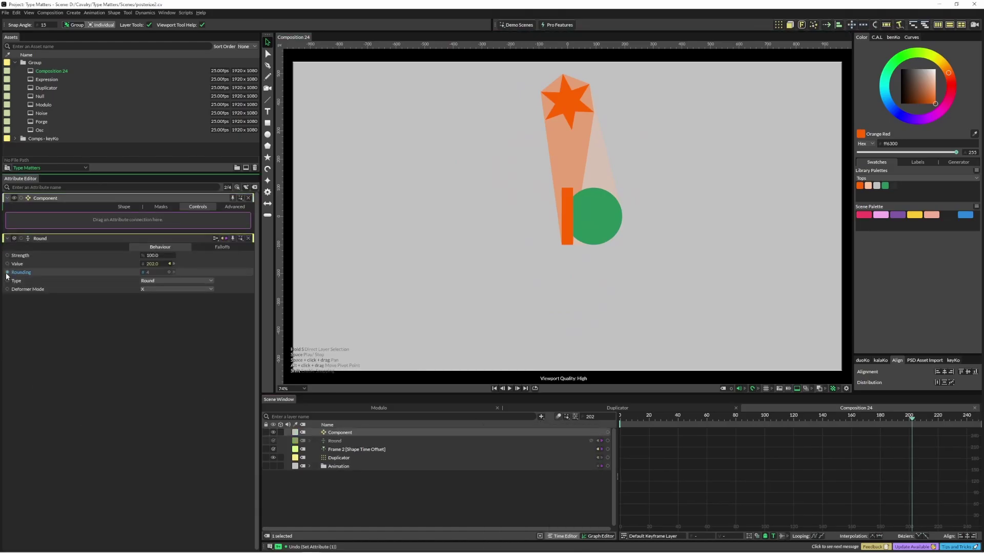
{"action": "left_click_drag", "start_coordinate": [39, 265], "coordinate": [104, 226]}
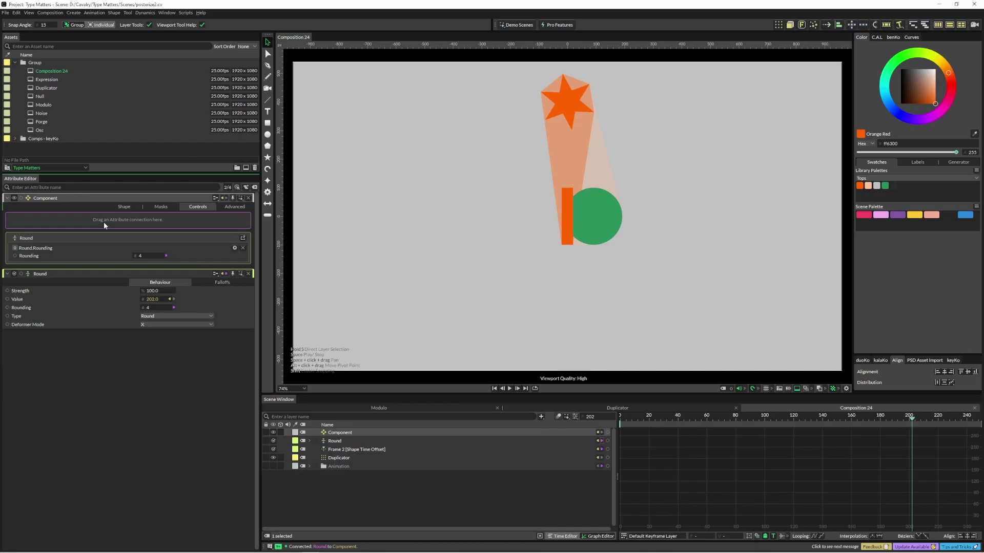
{"action": "left_click", "coordinate": [330, 458]}
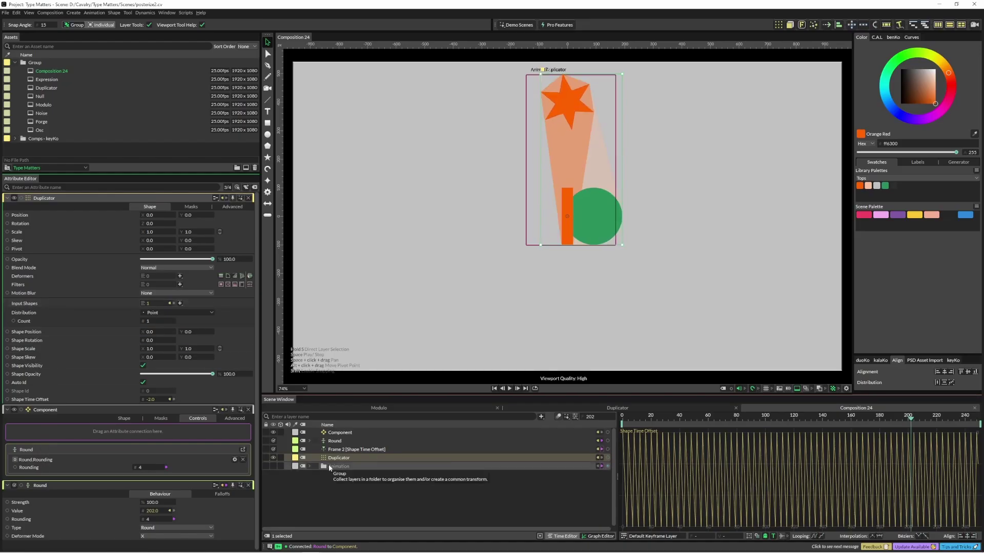
Step: Replace the Duplicator's Animation input with a Custom Shape whose Input Shape is Animation
{"action": "left_click", "coordinate": [170, 305]}
{"action": "left_click", "coordinate": [337, 303]}
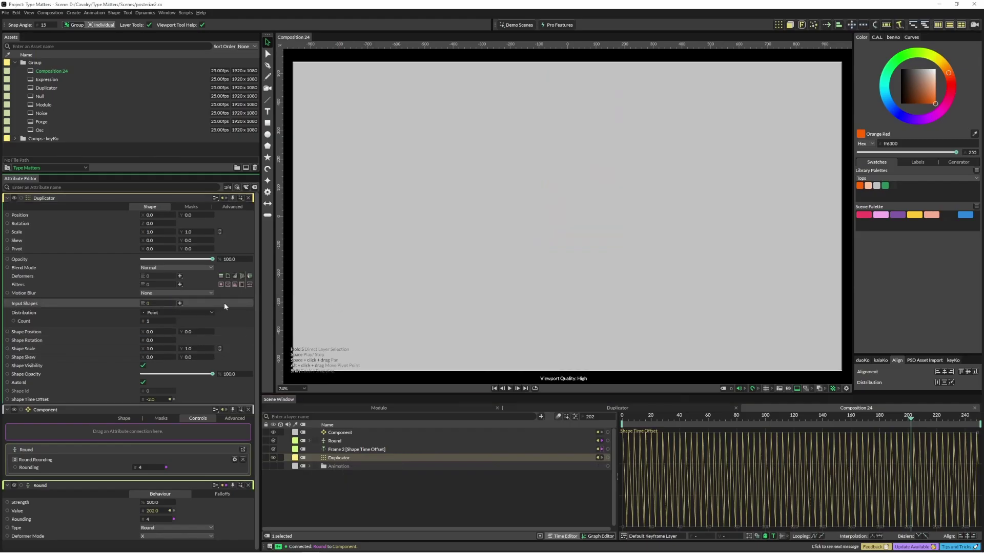
{"action": "left_click", "coordinate": [180, 304]}
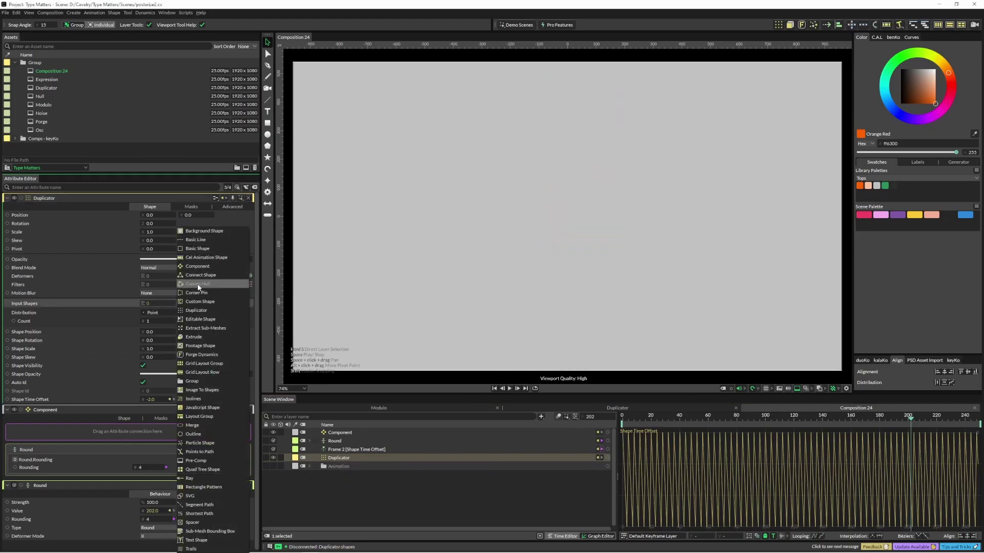
{"action": "left_click", "coordinate": [200, 302]}
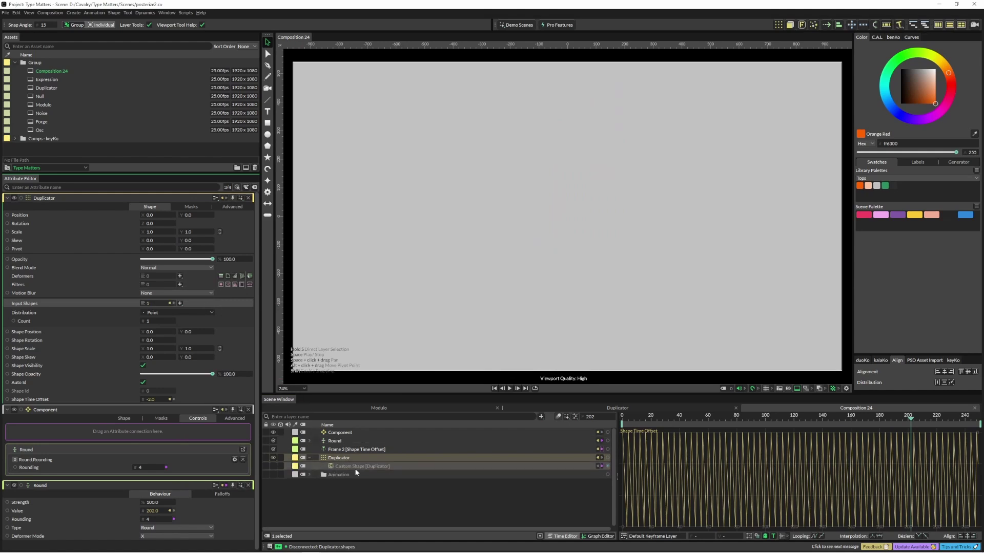
{"action": "left_click", "coordinate": [354, 468]}
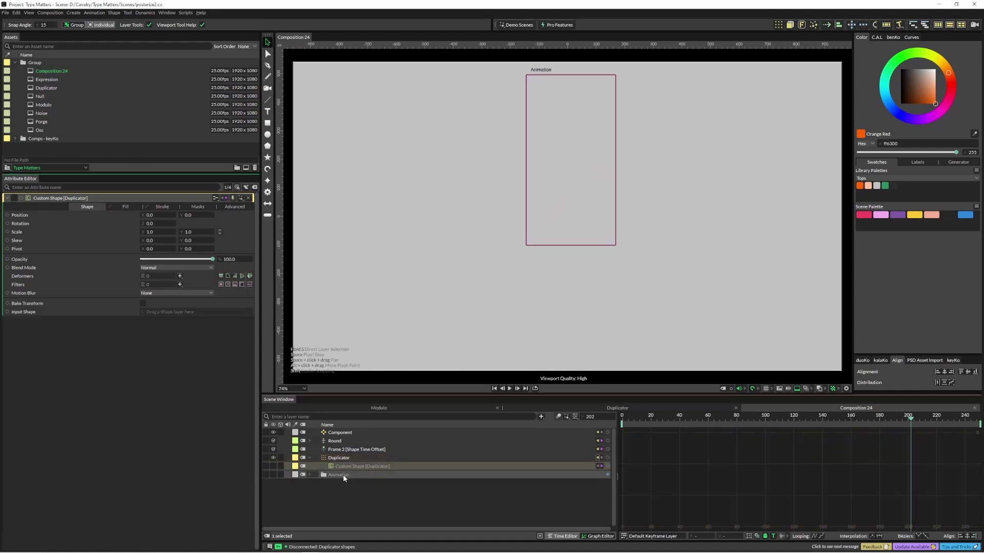
{"action": "left_click_drag", "start_coordinate": [342, 474], "coordinate": [194, 312]}
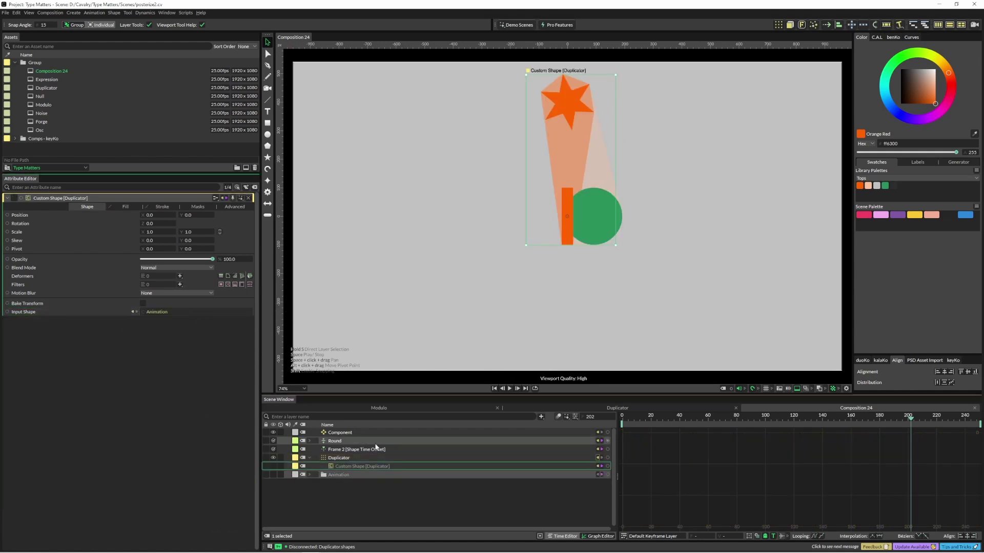
Step: Expose the Custom Shape's Input Shape on the Component and nest Round through Custom Shape under it
{"action": "left_click", "coordinate": [352, 433], "text": "ctrl"}
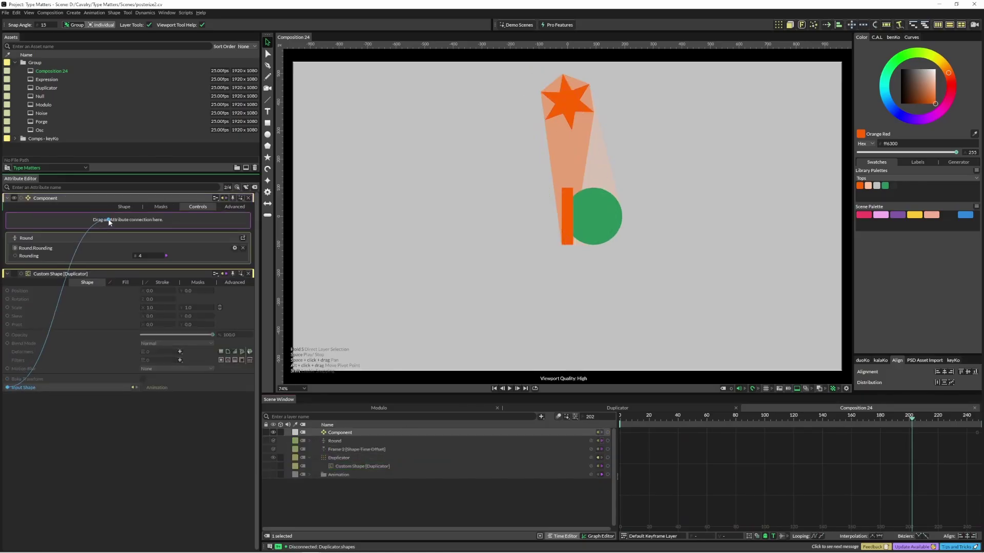
{"action": "left_click_drag", "start_coordinate": [109, 222], "coordinate": [108, 219]}
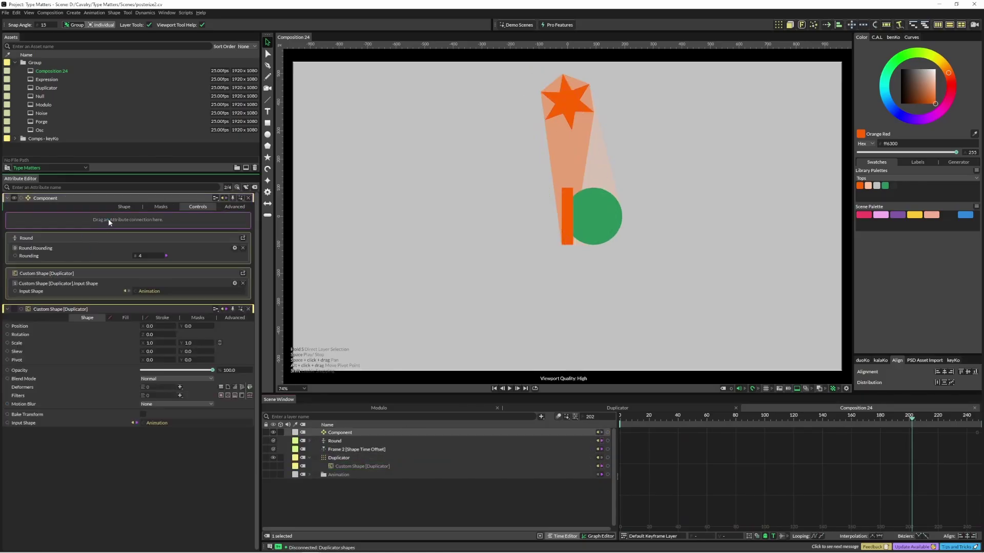
{"action": "left_click", "coordinate": [353, 441]}
{"action": "left_click", "coordinate": [359, 468], "text": "shift"}
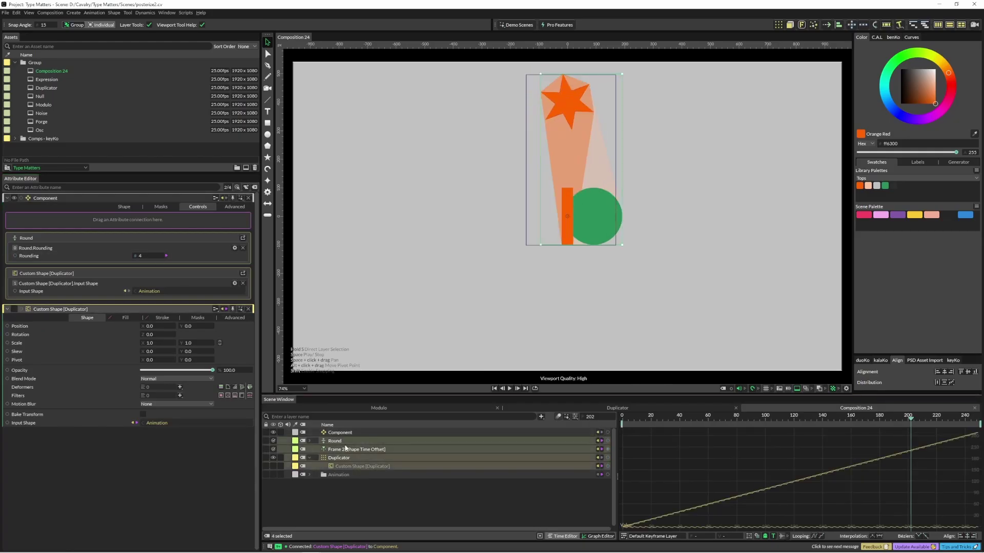
{"action": "left_click_drag", "start_coordinate": [340, 441], "coordinate": [346, 433]}
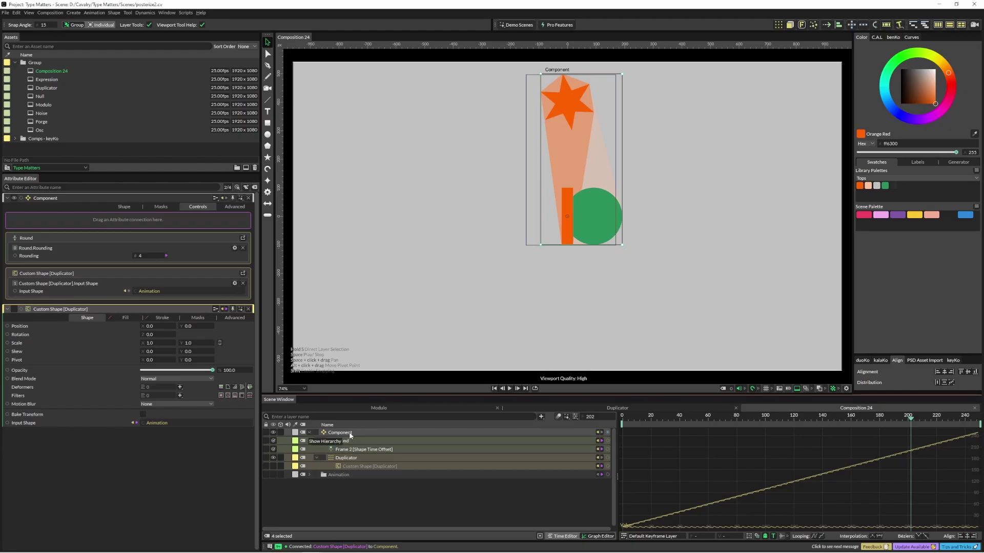
Step: Stop editing the Posterize component and switch its controls to Compact Layout
{"action": "left_click", "coordinate": [350, 433]}
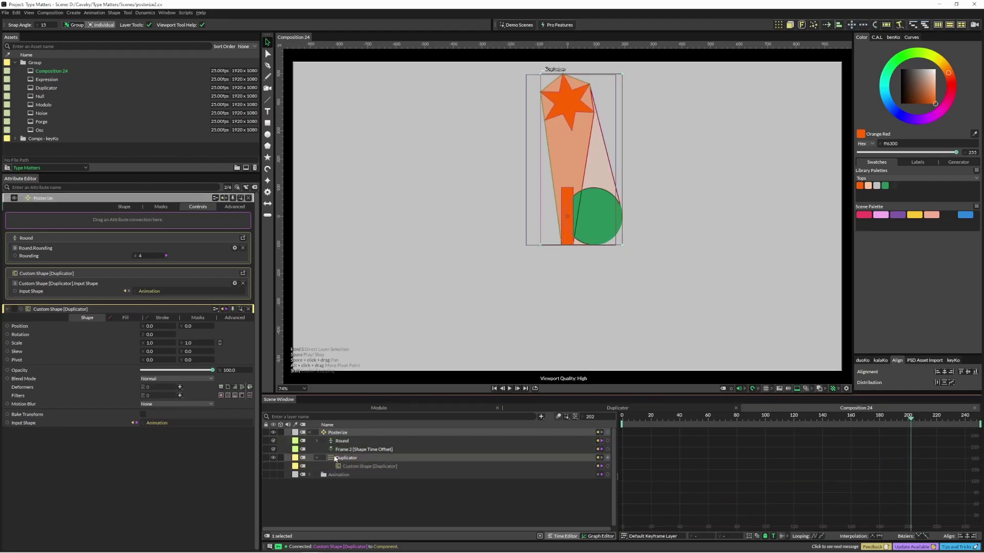
{"action": "right_click", "coordinate": [186, 200]}
{"action": "mouse_move", "coordinate": [216, 258]}
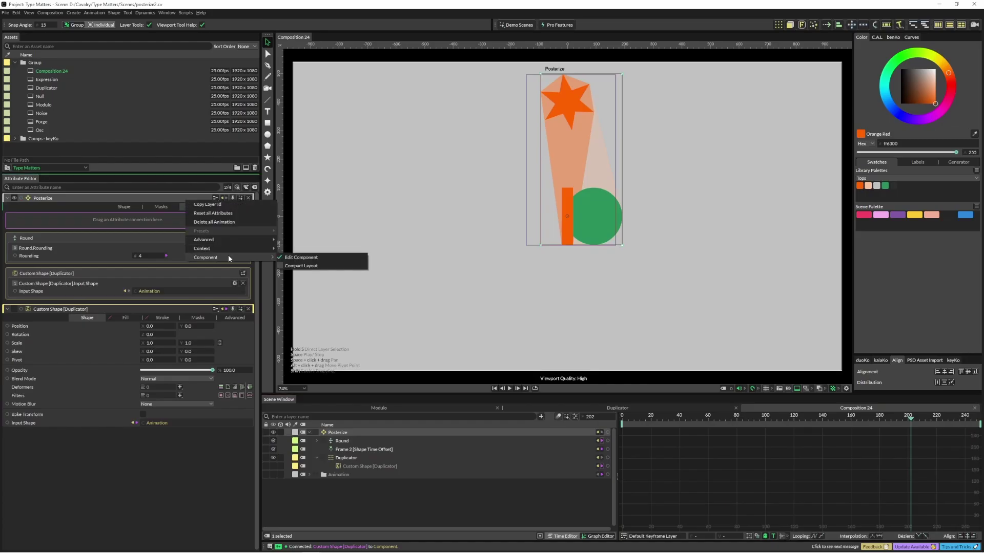
{"action": "left_click", "coordinate": [289, 258]}
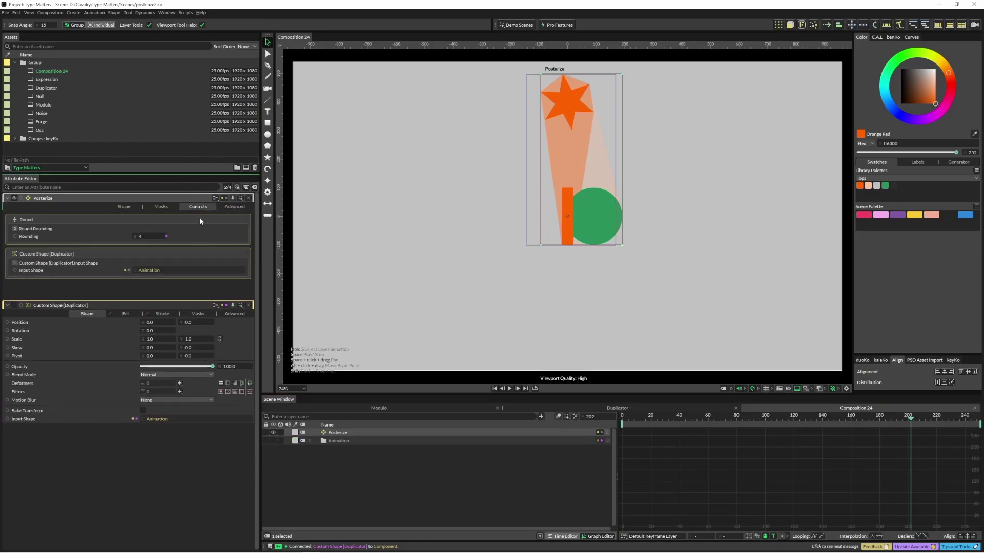
{"action": "right_click", "coordinate": [201, 198]}
{"action": "mouse_move", "coordinate": [228, 254]}
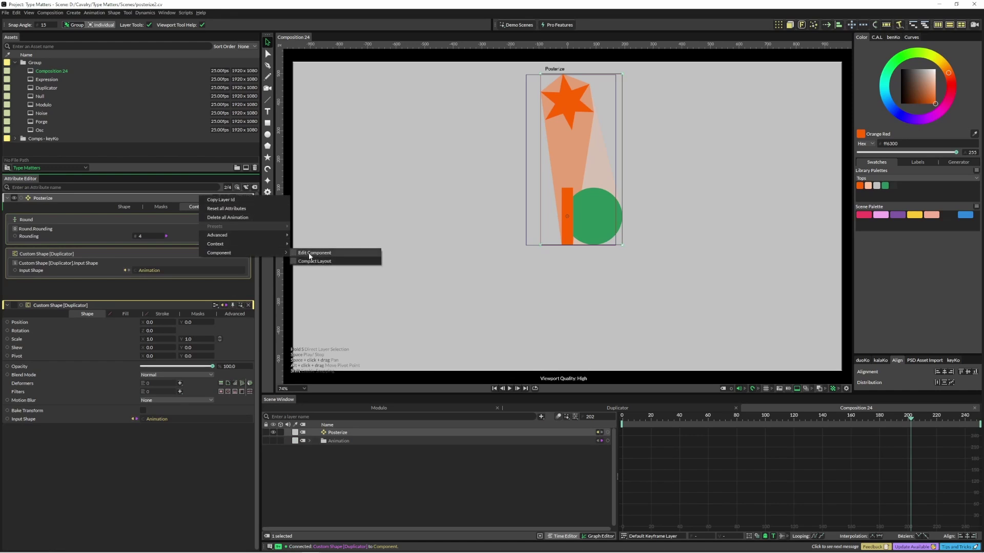
{"action": "left_click", "coordinate": [309, 262]}
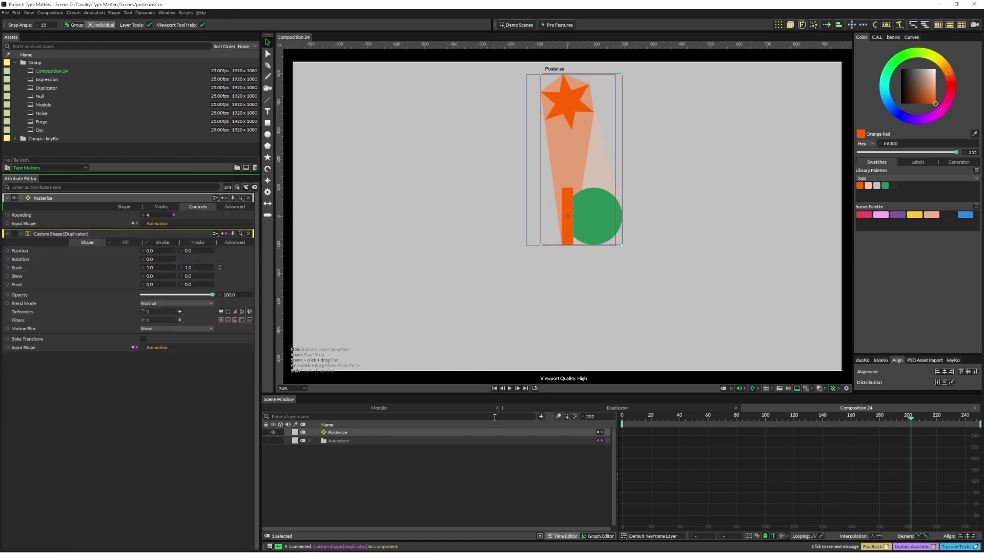
Step: Change Posterize Rounding from 4 to 2 during playback, then enlarge the Assets panel
{"action": "key", "text": "space"}
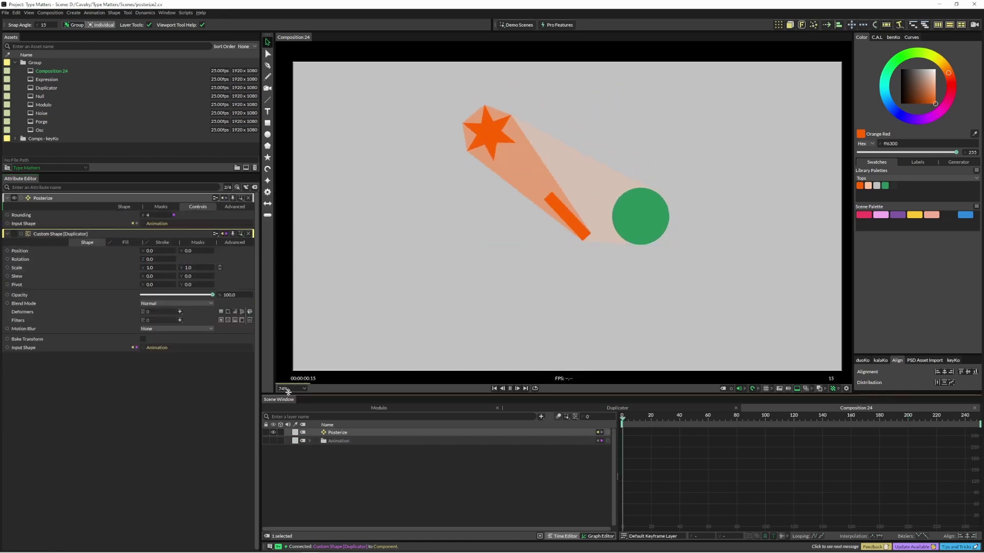
{"action": "left_click", "coordinate": [147, 215]}
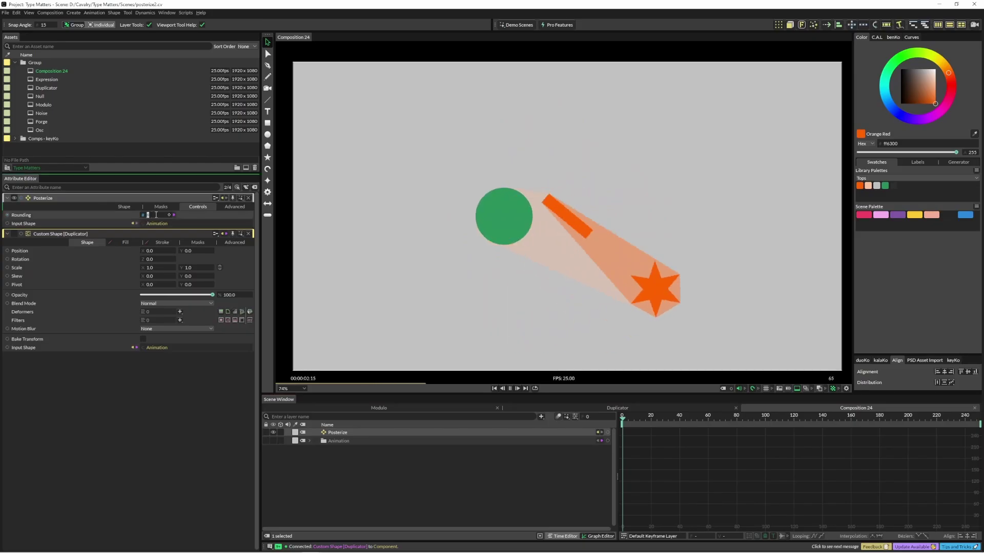
{"action": "type", "text": "2"}
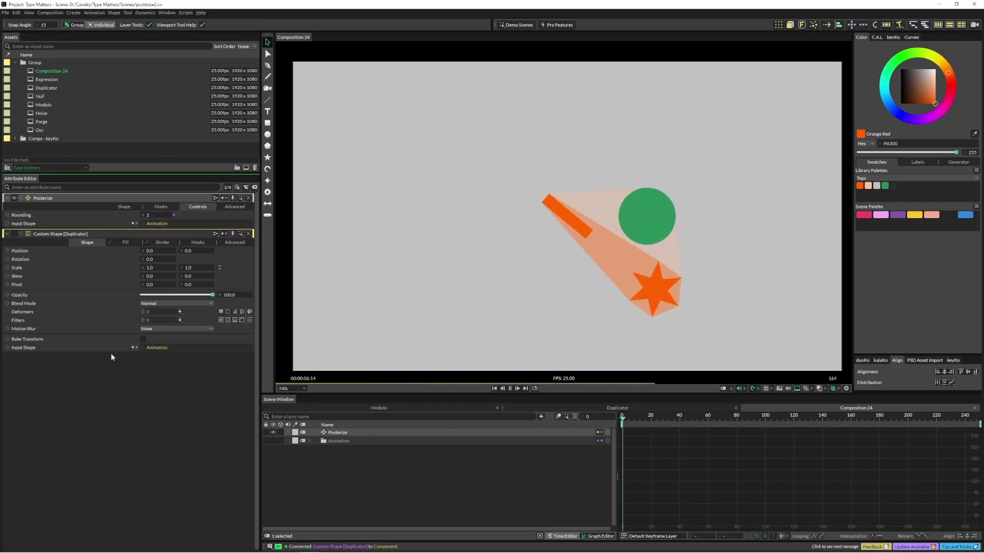
{"action": "key", "text": "space"}
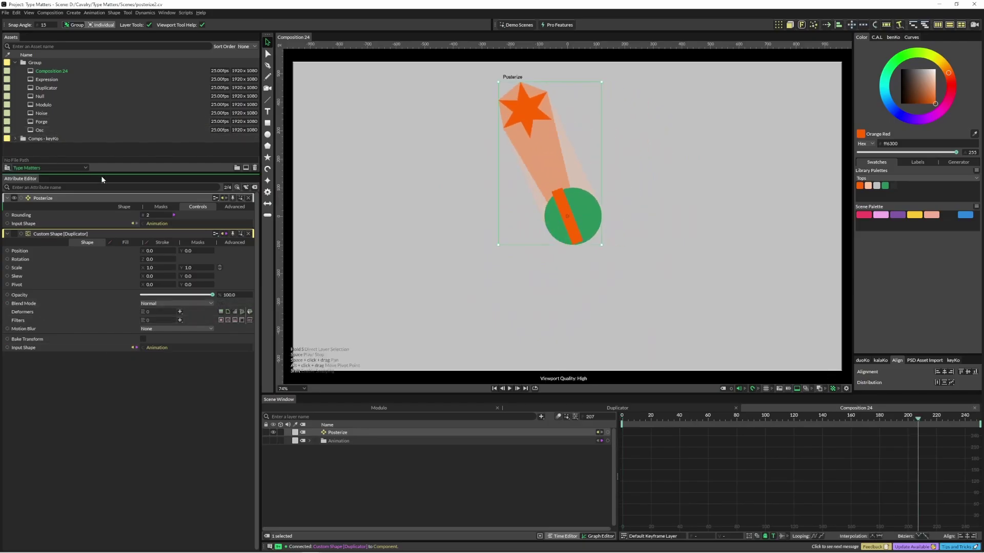
{"action": "left_click_drag", "start_coordinate": [103, 173], "coordinate": [102, 290]}
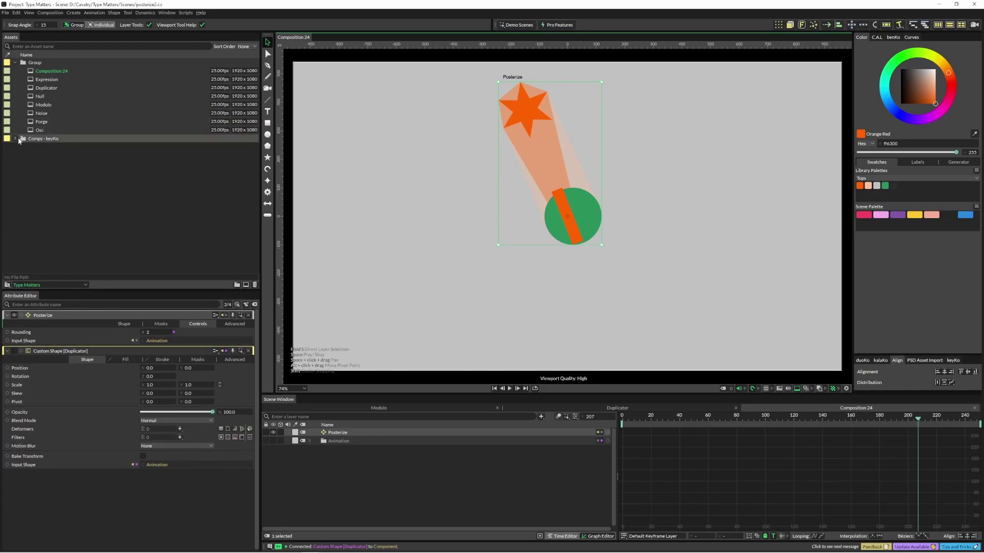
Step: Open Comp Parent from the Comps - keyKo folder, play it, and select Nut Child 1
{"action": "left_click", "coordinate": [15, 138]}
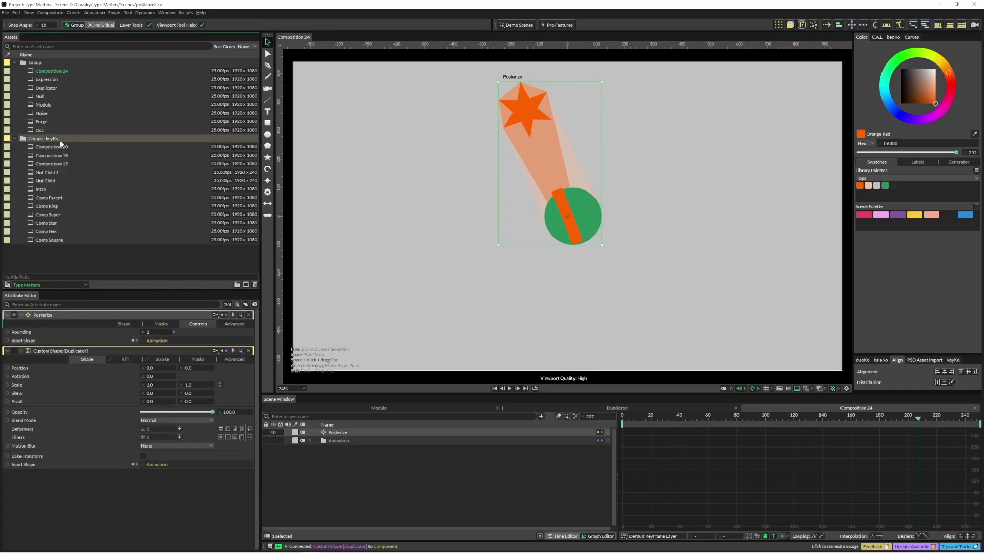
{"action": "double_click", "coordinate": [62, 197]}
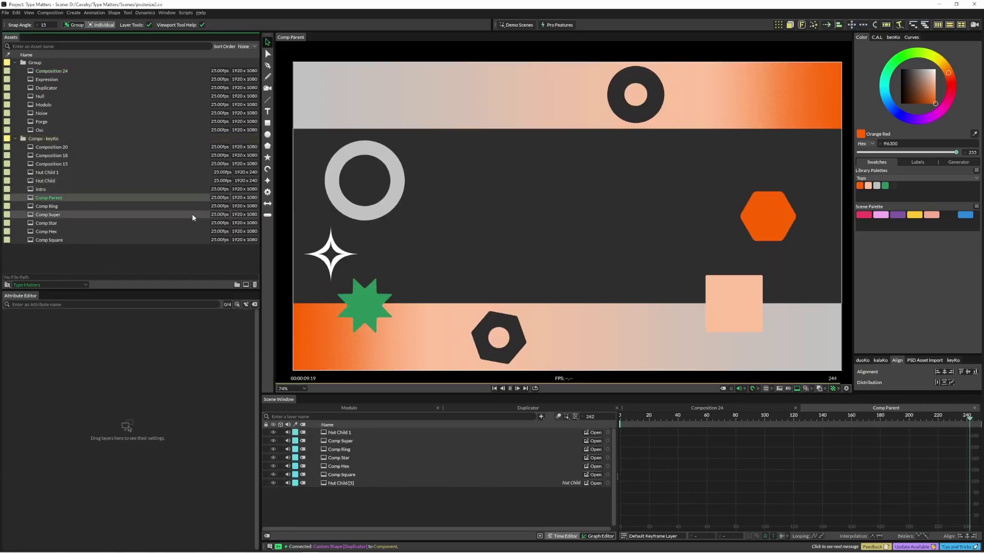
{"action": "key", "text": "space"}
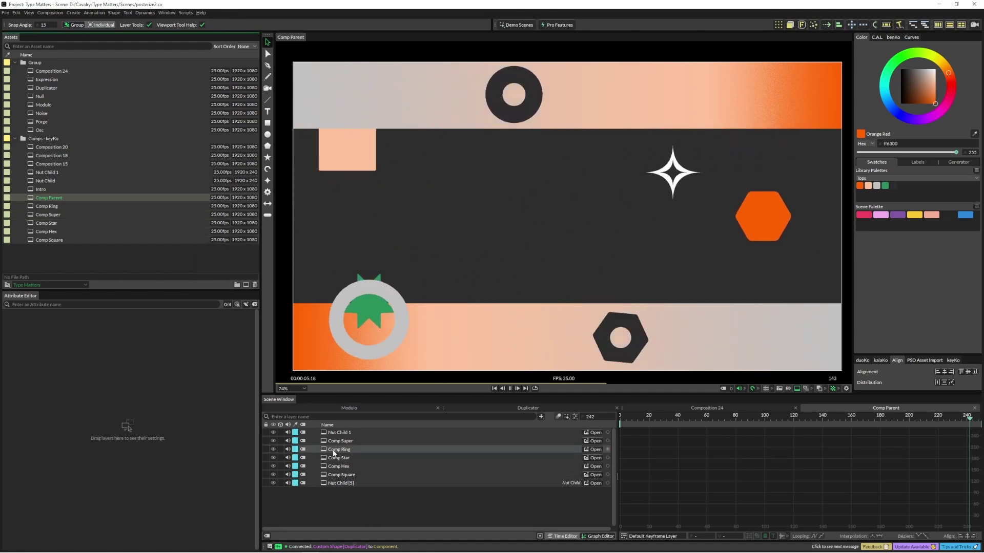
{"action": "key", "text": "space"}
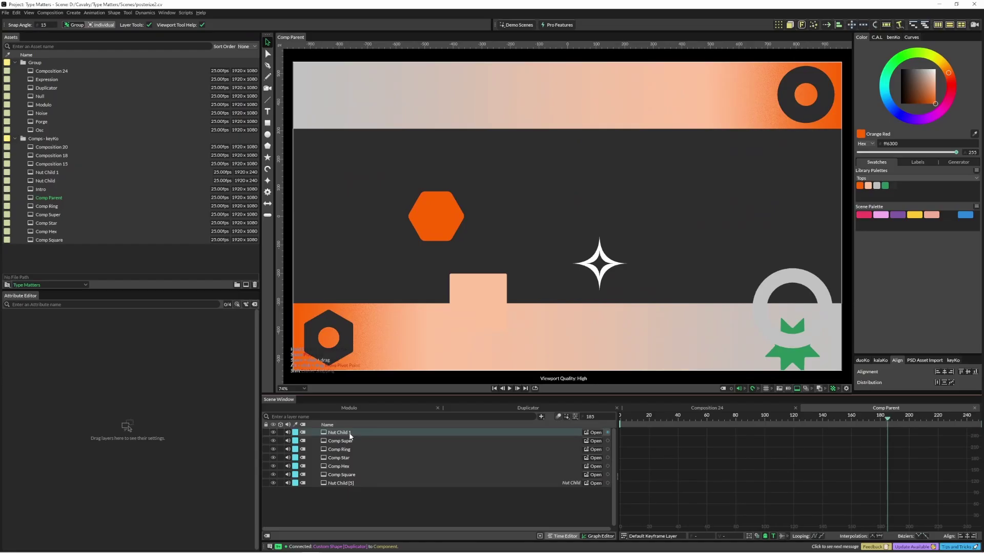
{"action": "left_click", "coordinate": [350, 434]}
Step: Add keyKo stepped time remapping: Nut Child 1 at 2, Comp Super 4, Comp Star 6, Nut Child [5] 8
{"action": "left_click", "coordinate": [273, 433]}
{"action": "left_click", "coordinate": [273, 433]}
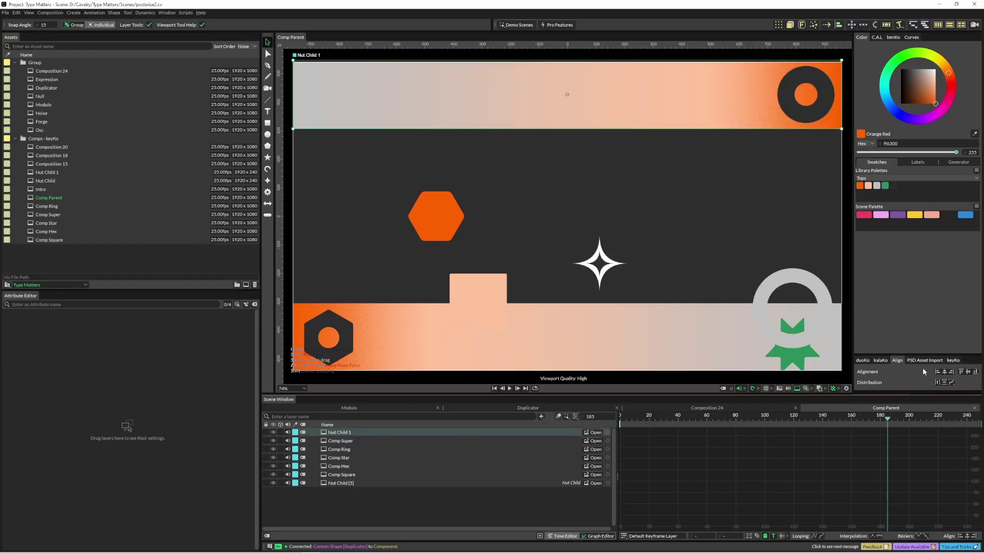
{"action": "left_click", "coordinate": [954, 361]}
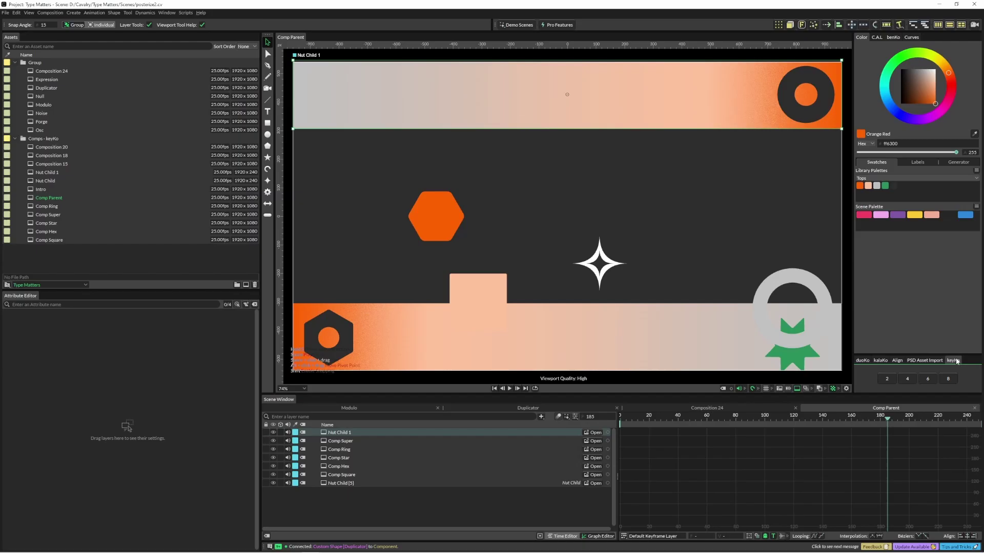
{"action": "left_click", "coordinate": [888, 380]}
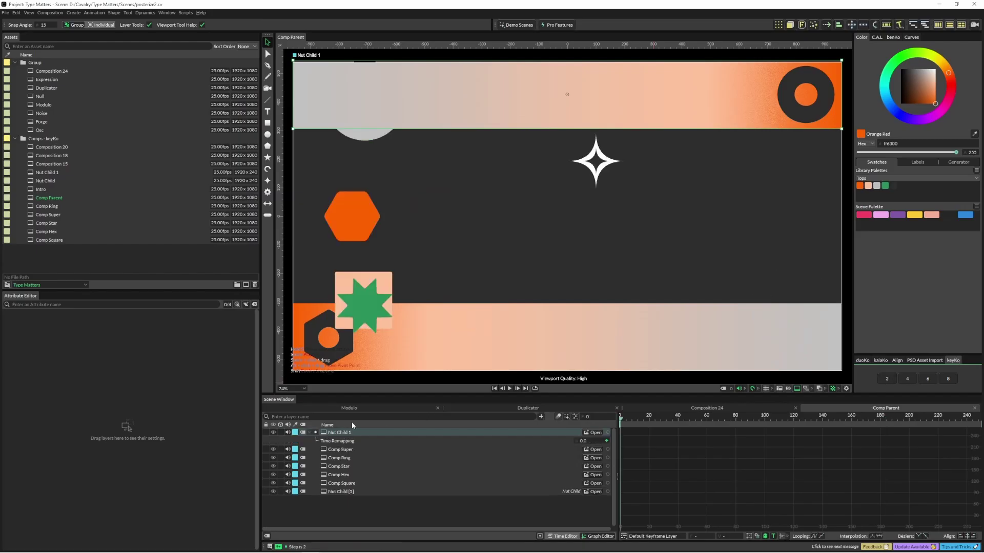
{"action": "left_click", "coordinate": [340, 450], "text": "shift"}
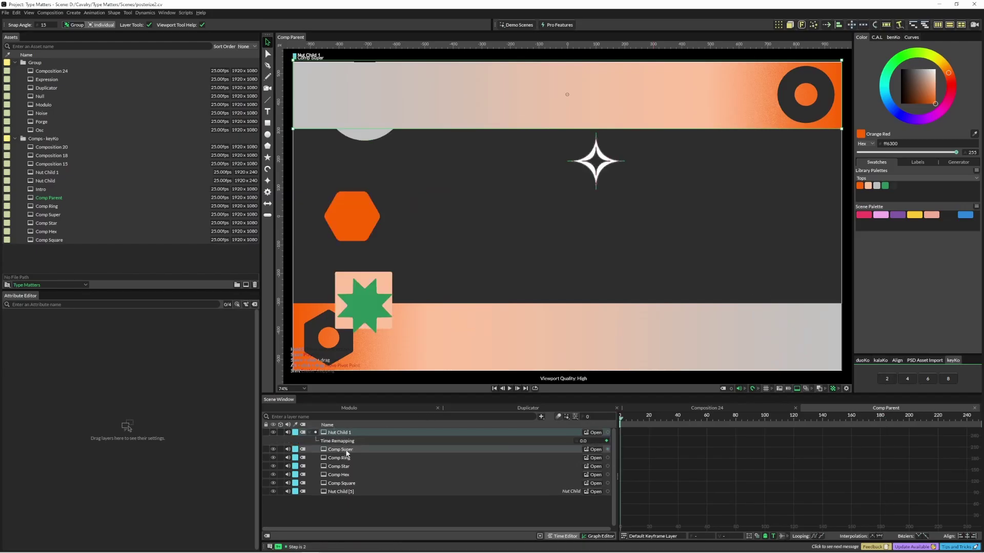
{"action": "left_click", "coordinate": [346, 453]}
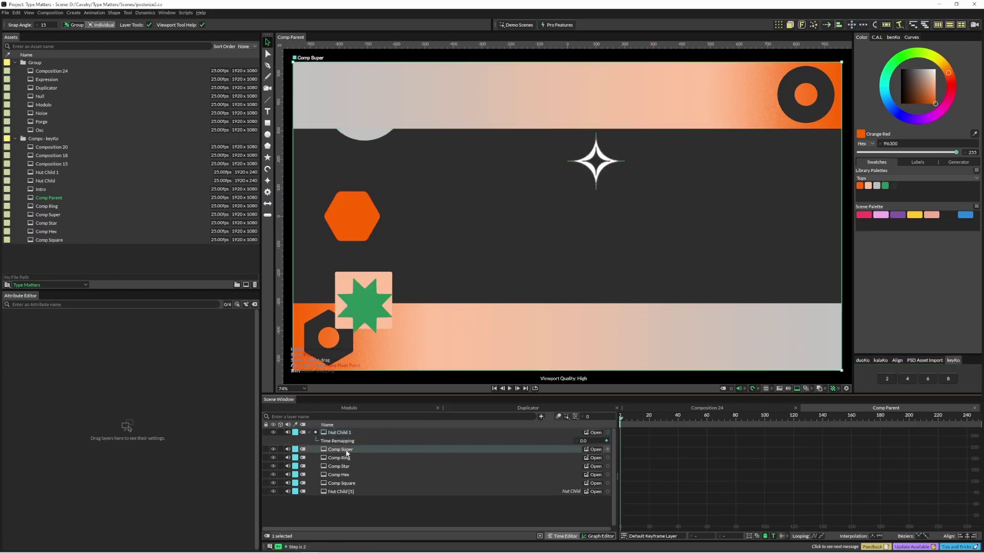
{"action": "left_click", "coordinate": [908, 379]}
{"action": "left_click", "coordinate": [382, 472]}
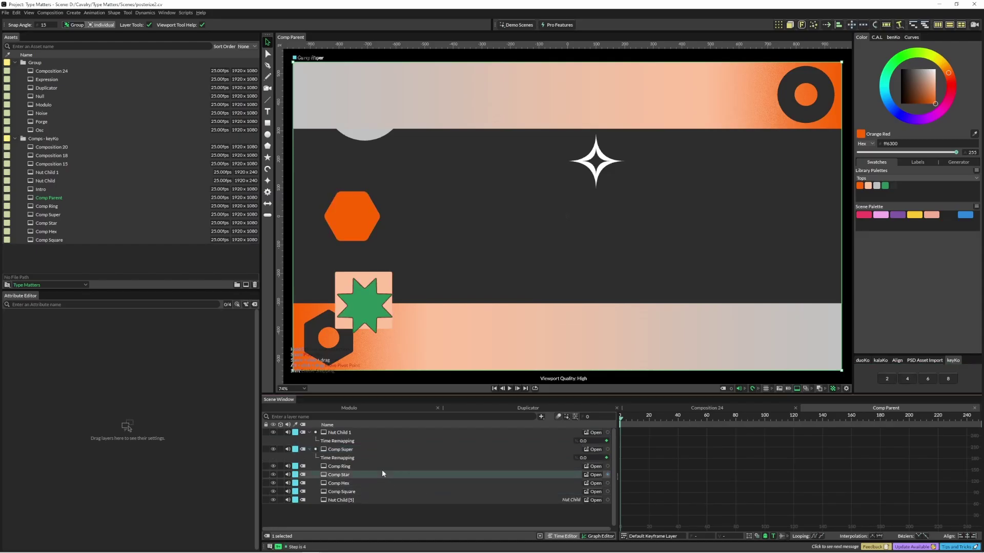
{"action": "left_click", "coordinate": [927, 379]}
{"action": "left_click", "coordinate": [396, 506]}
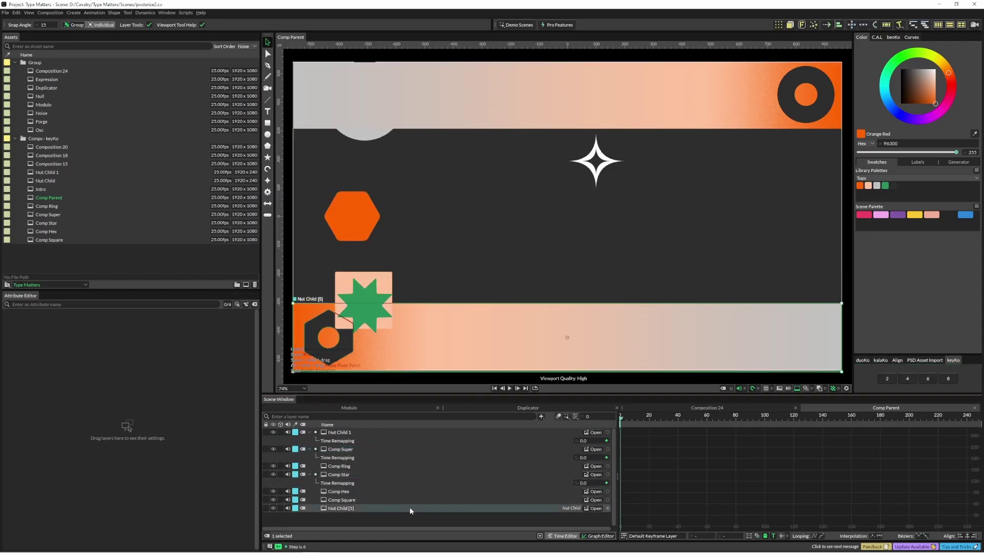
{"action": "left_click", "coordinate": [948, 379]}
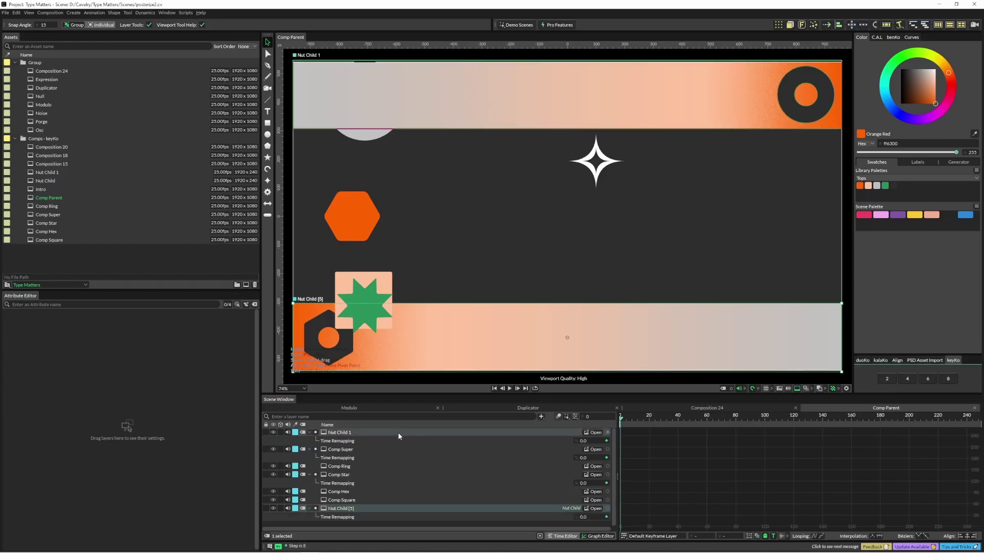
Step: Inspect Comp Super's time remapping curve and play back the stepped comps with Comp Ring selected
{"action": "left_click", "coordinate": [445, 475]}
{"action": "left_click", "coordinate": [328, 467]}
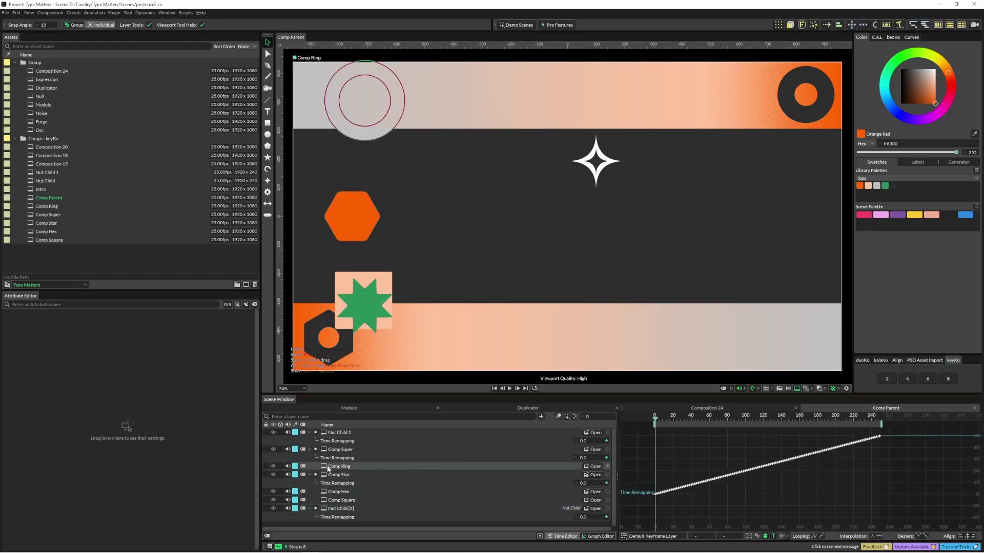
{"action": "left_click", "coordinate": [342, 458]}
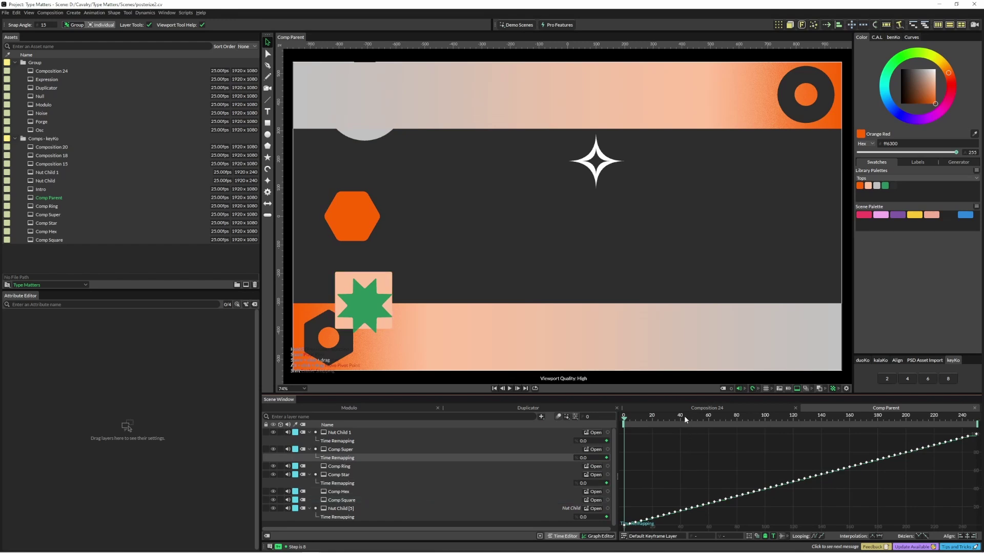
{"action": "key", "text": "space"}
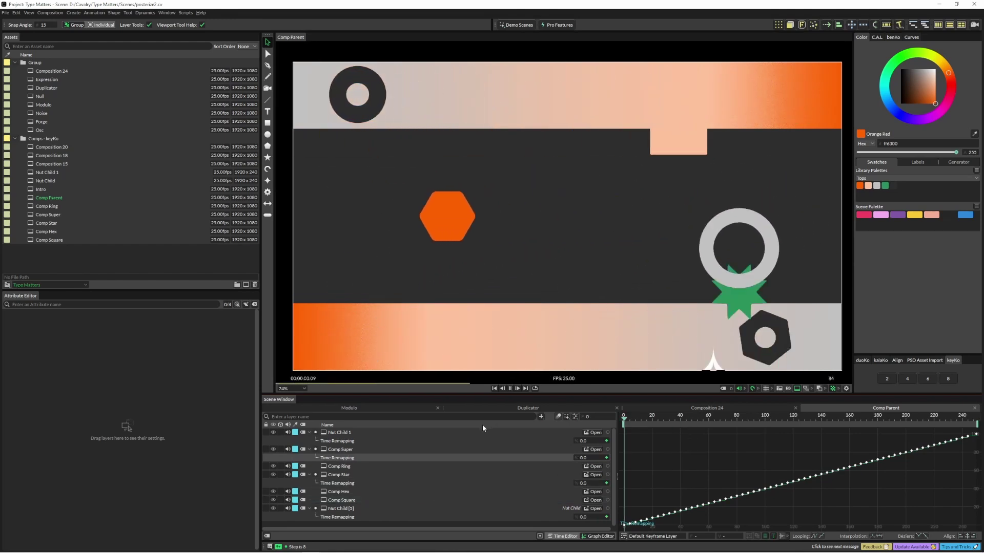
{"action": "key", "text": "space"}
{"action": "left_click", "coordinate": [384, 466]}
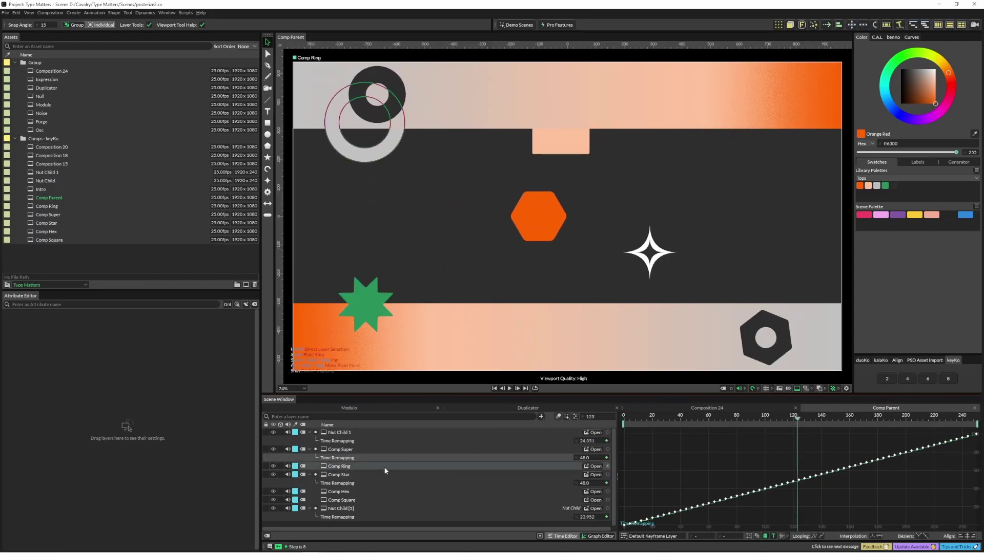
{"action": "key", "text": "space"}
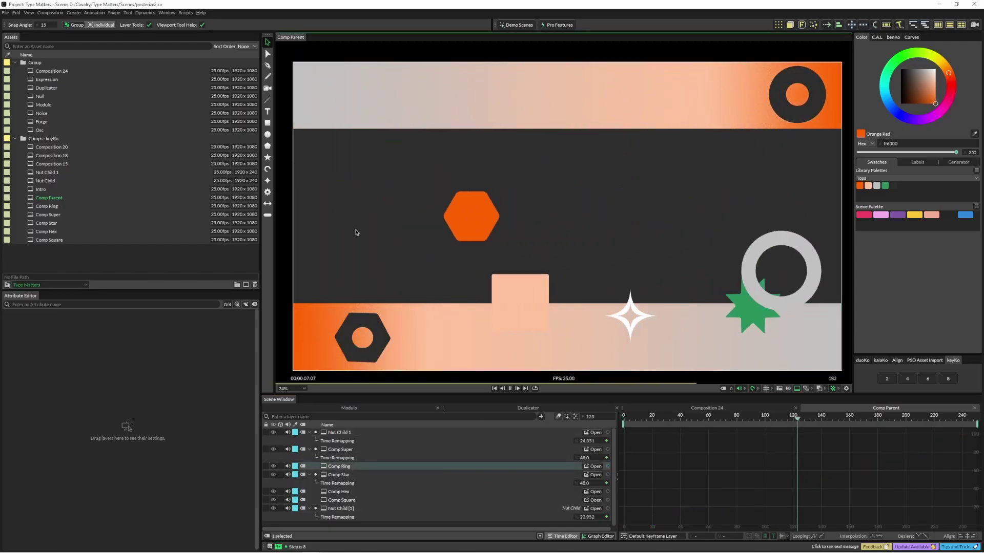
{"action": "key", "text": "space"}
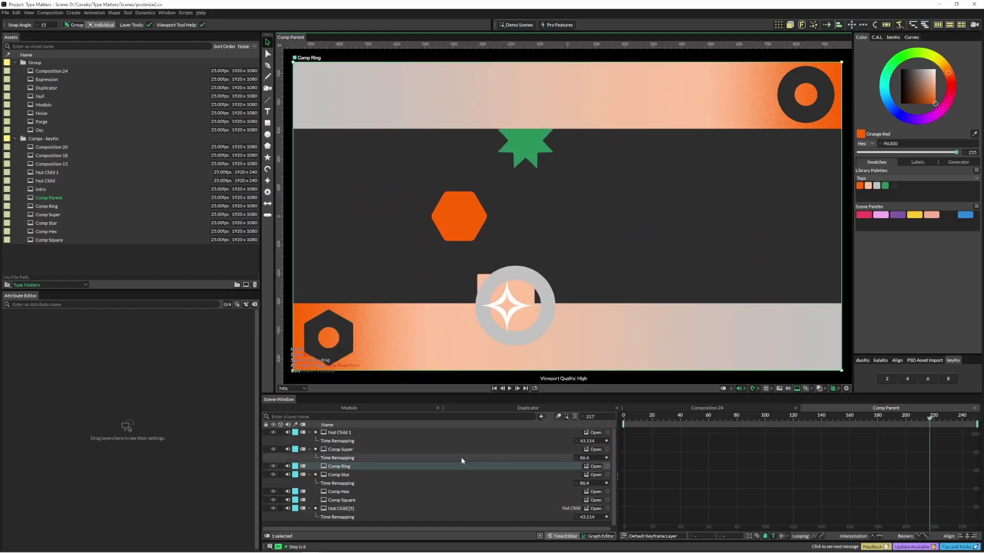
Step: Give Comp Ring 4-step remapping, preview, delete Comp Super's remapping, and return to frame 0
{"action": "left_click", "coordinate": [908, 377]}
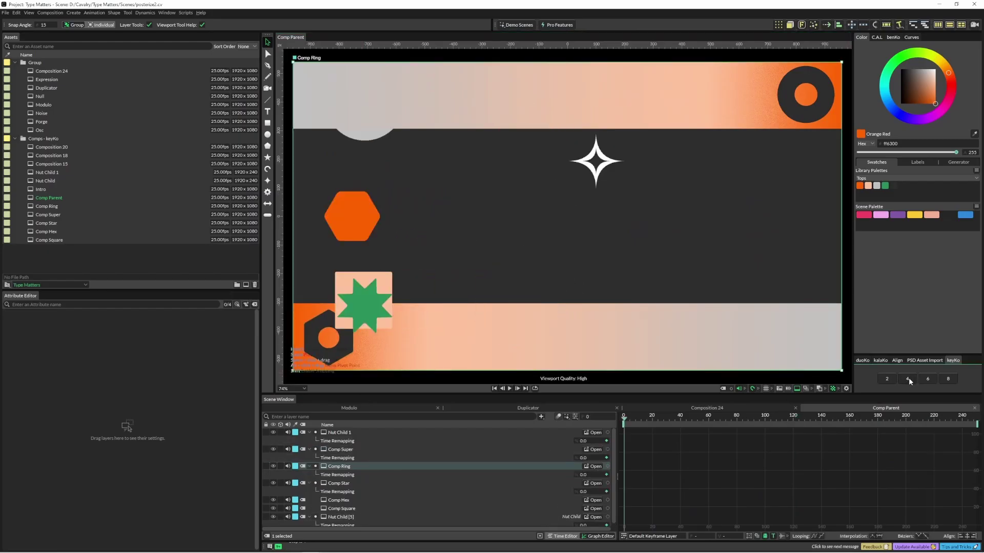
{"action": "left_click", "coordinate": [390, 475]}
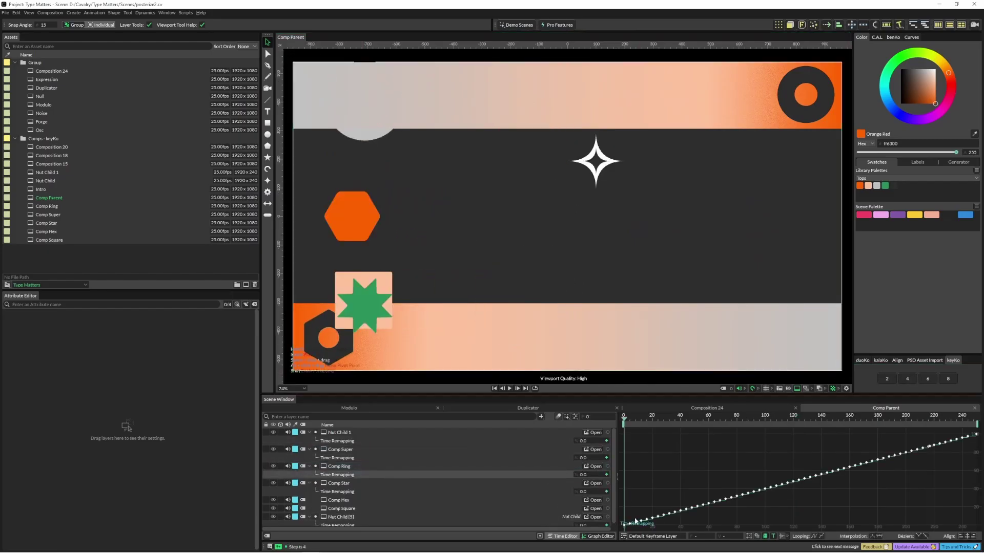
{"action": "key", "text": "space"}
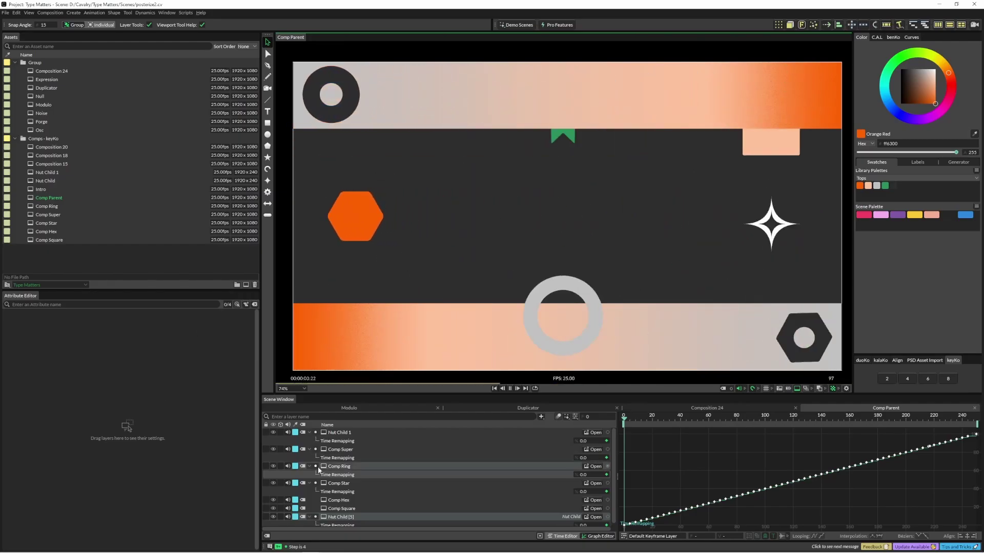
{"action": "key", "text": "space"}
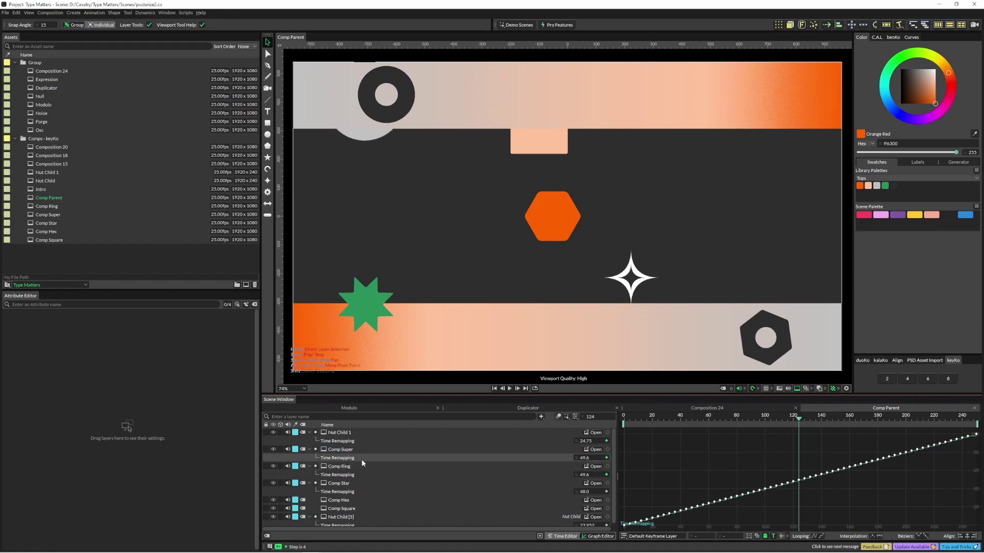
{"action": "key", "text": "Delete"}
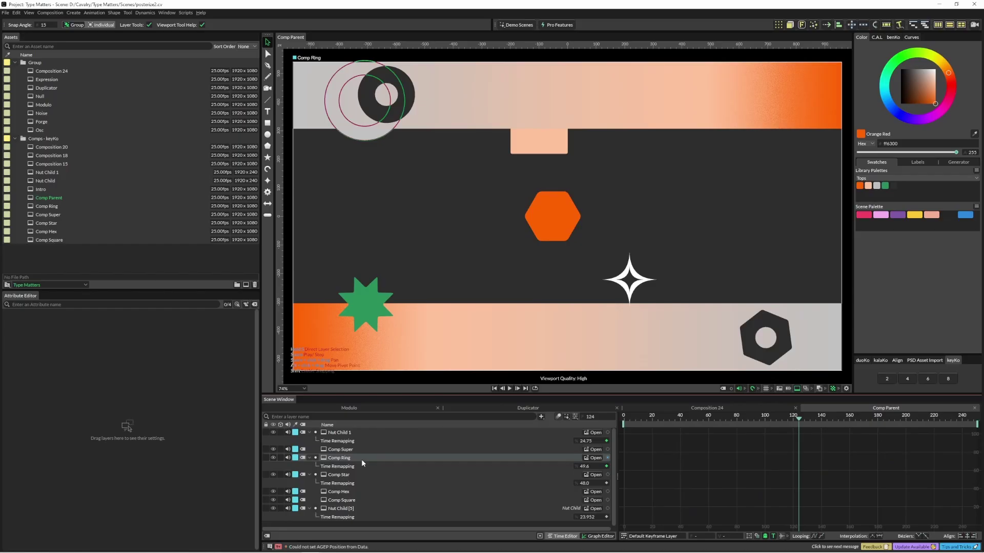
{"action": "key", "text": "Home"}
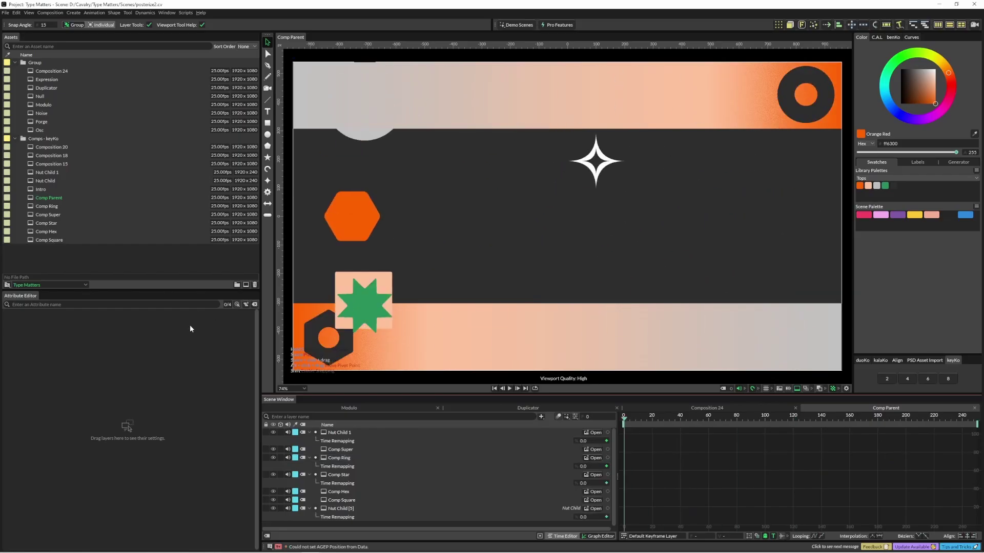